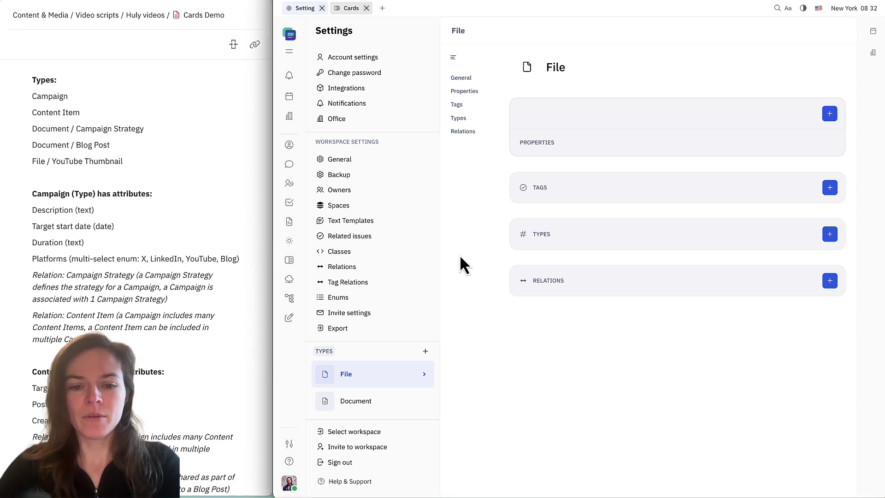
Add a new card type called 'Campaign' under Types in Settings
scroll(389, 359, down, 3)
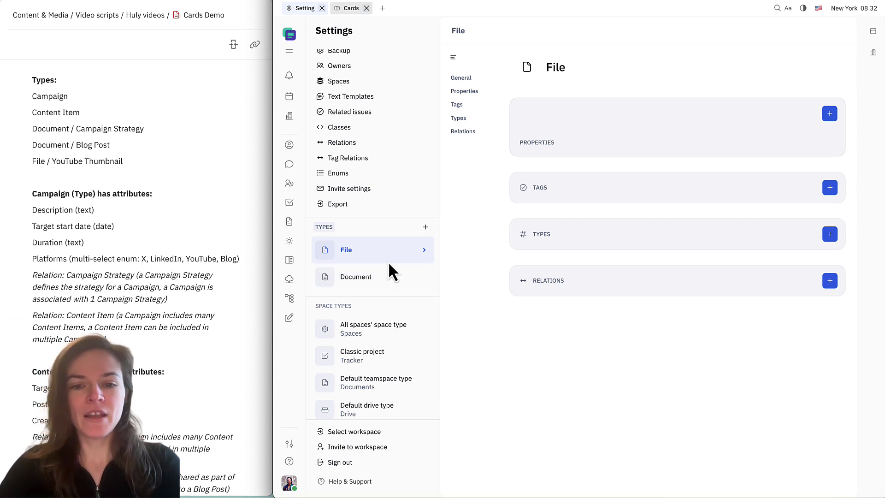
click(425, 227)
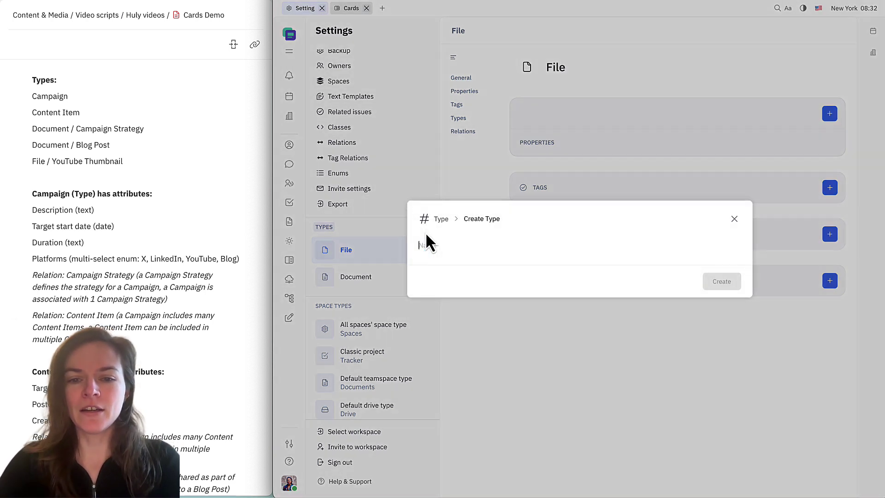
text(Campaign)
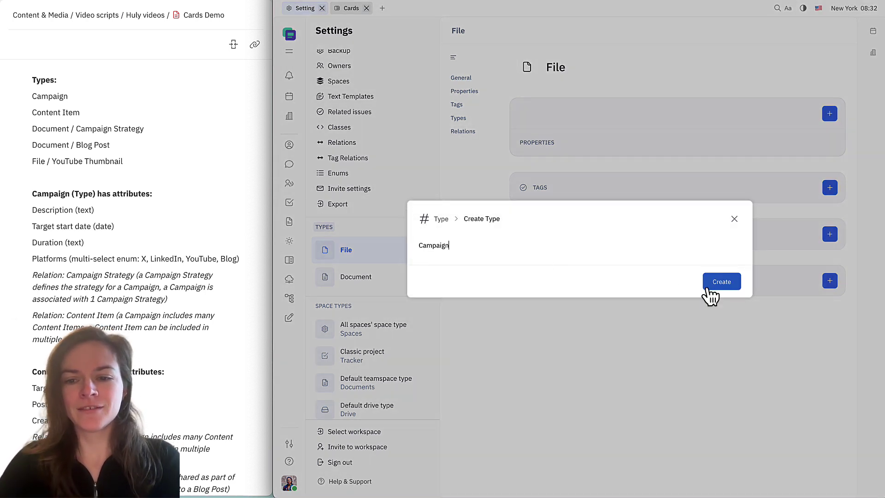
click(720, 284)
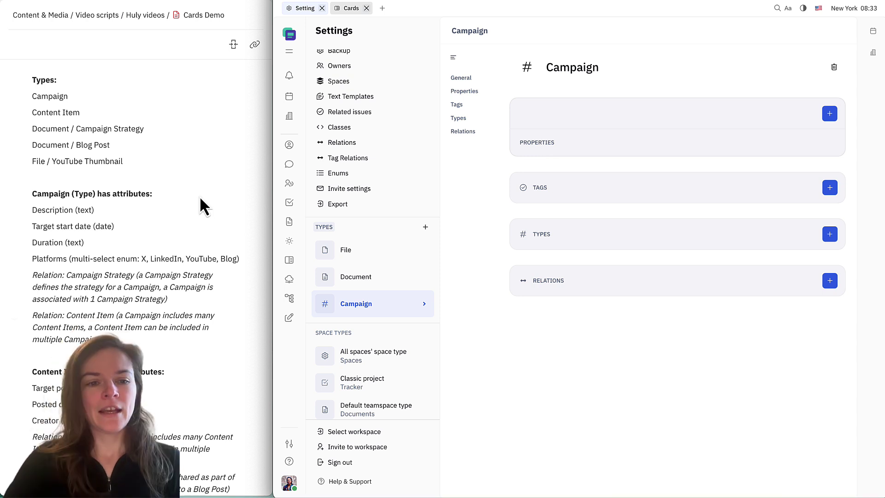
Add a Text property named Description to the Campaign type
scroll(200, 198, down, 2)
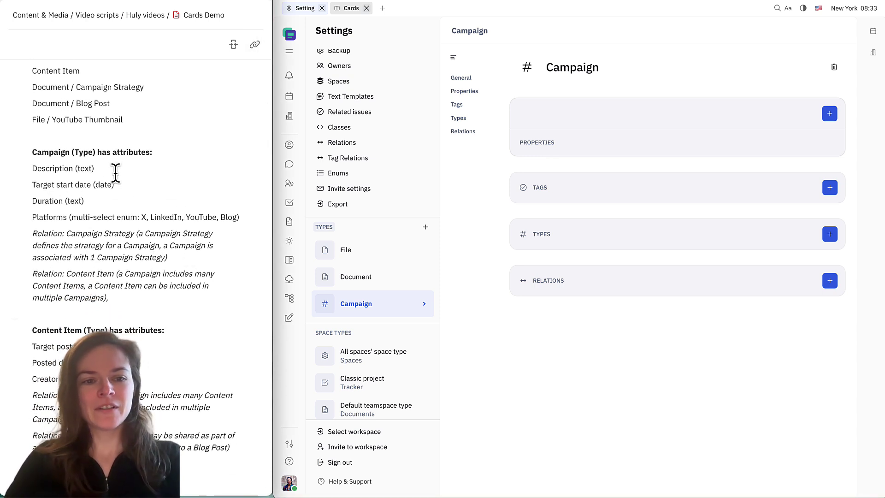
click(830, 114)
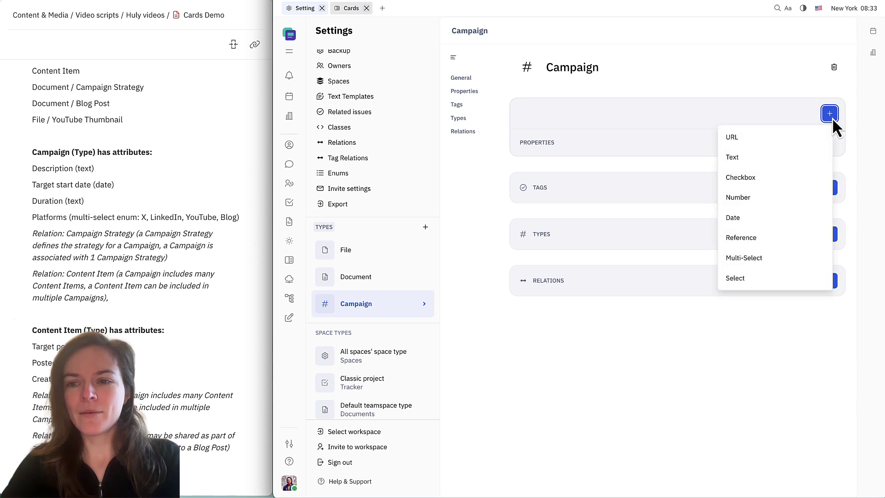
click(739, 163)
text(Description)
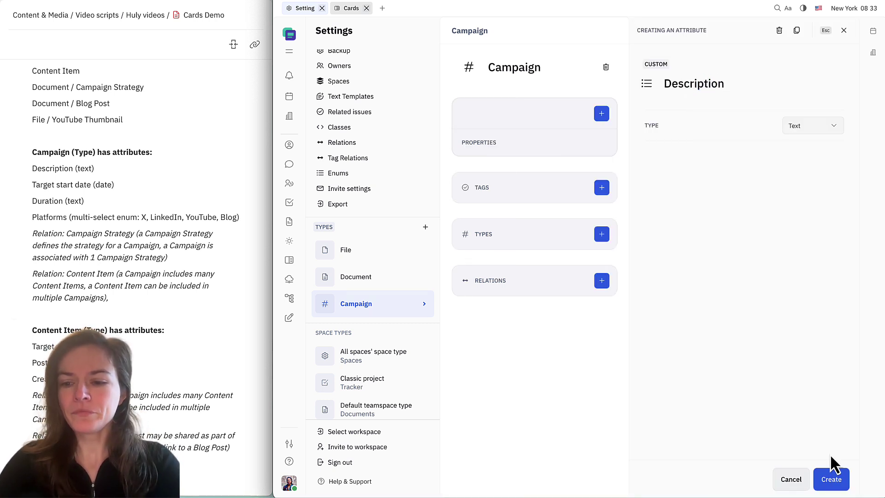
click(838, 483)
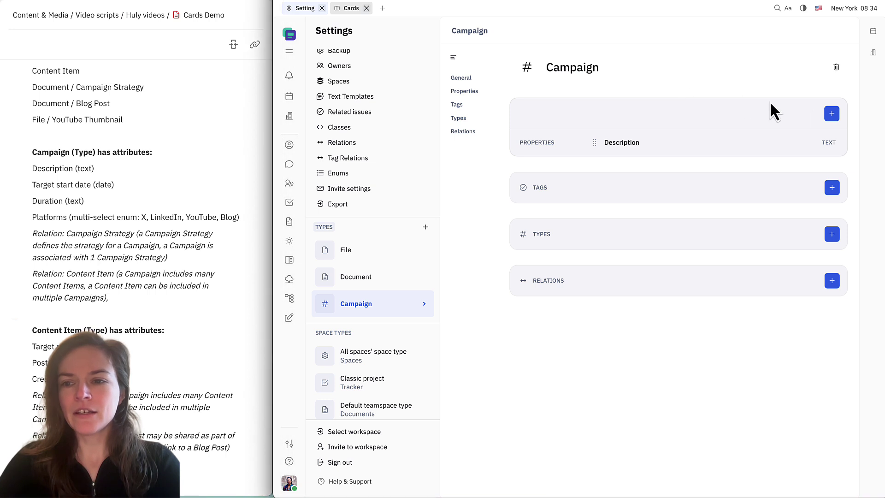
Add a date-only Target start date property and a Duration text property to Campaign
click(831, 113)
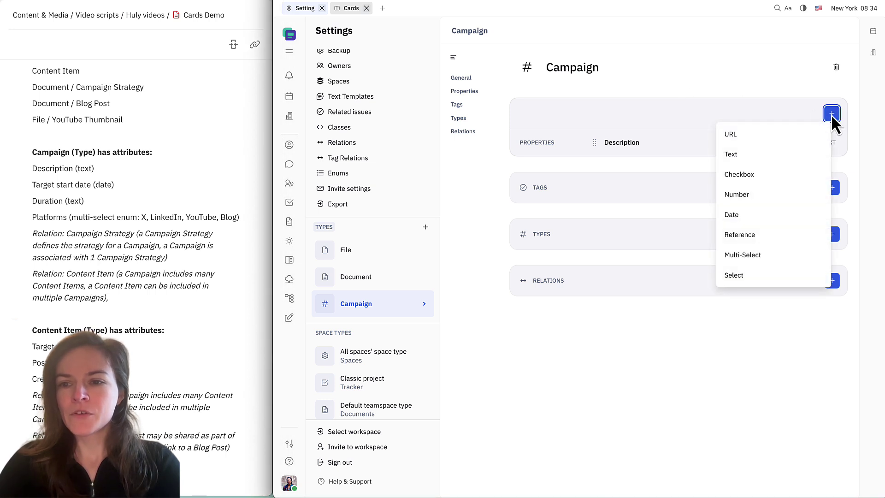
click(760, 223)
click(842, 158)
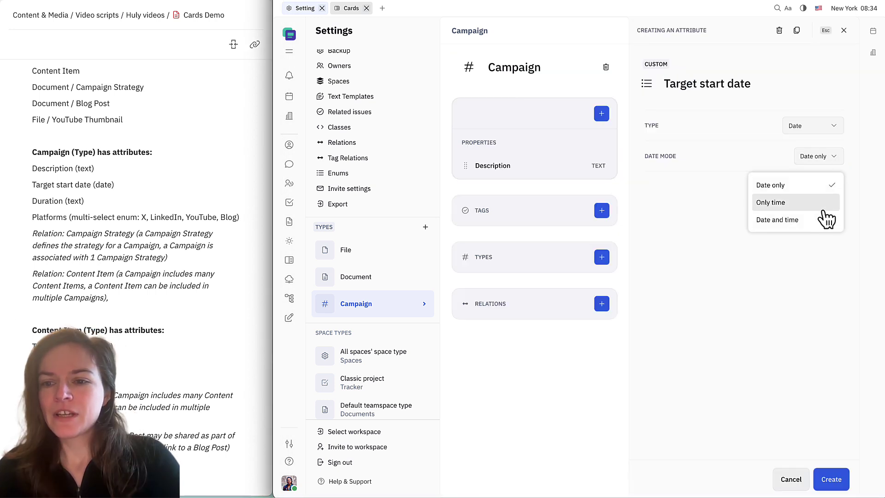
click(802, 190)
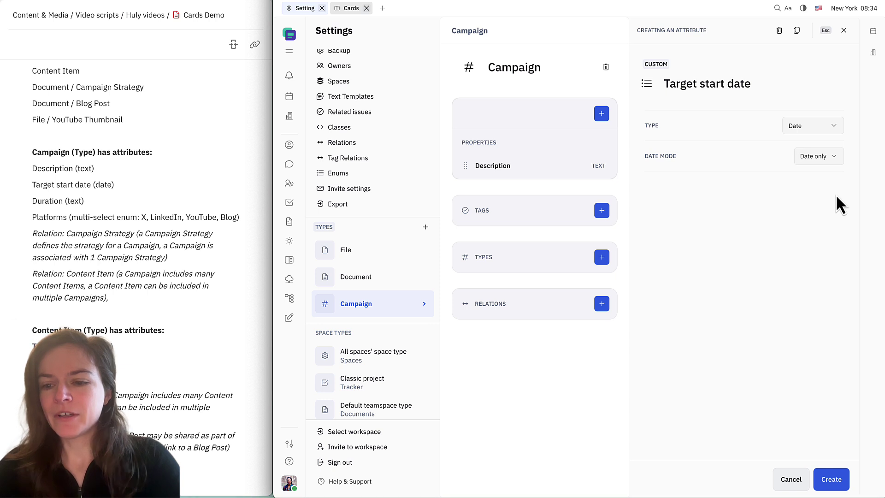
click(831, 479)
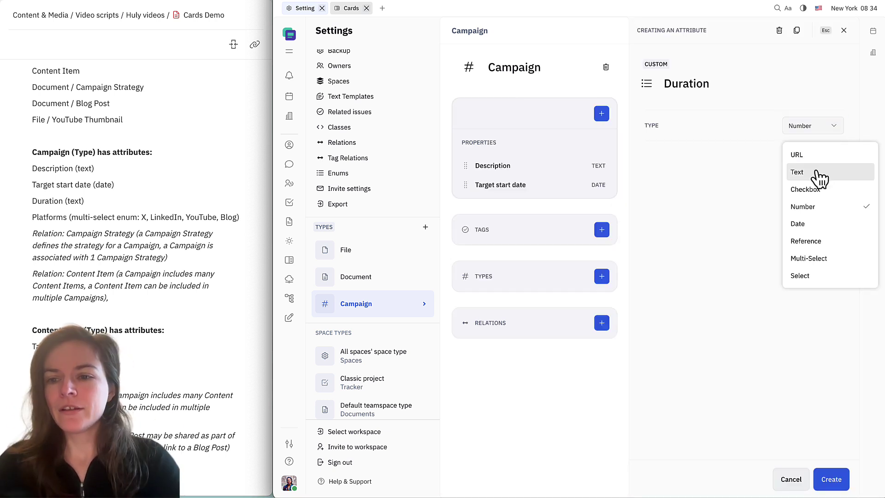
click(814, 172)
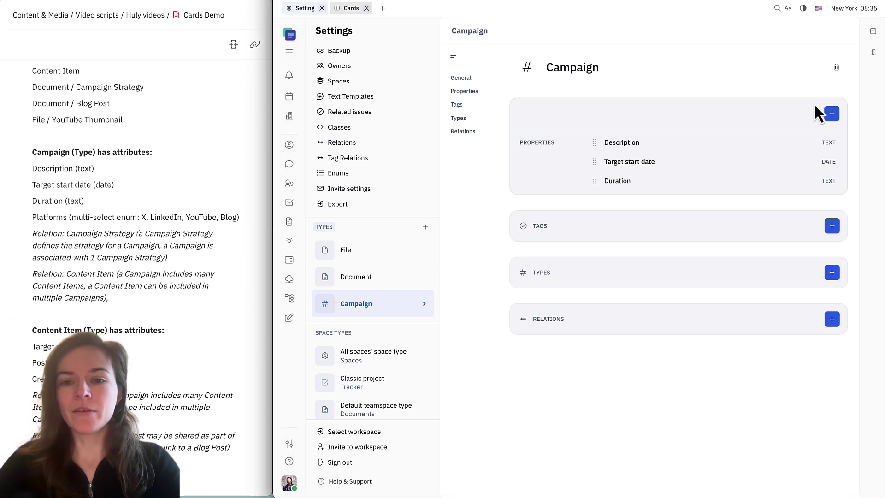
click(831, 113)
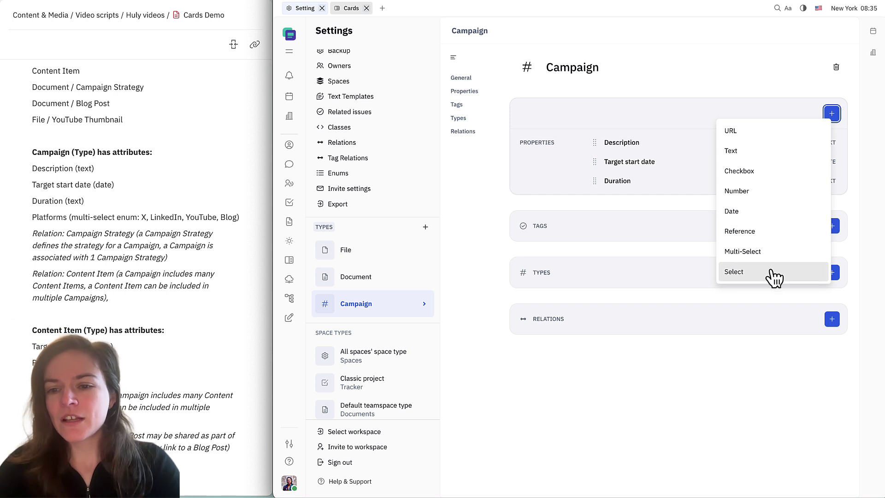
Start a multi-select property named Platform whose values come from a Select option list
click(769, 253)
text(Platform)
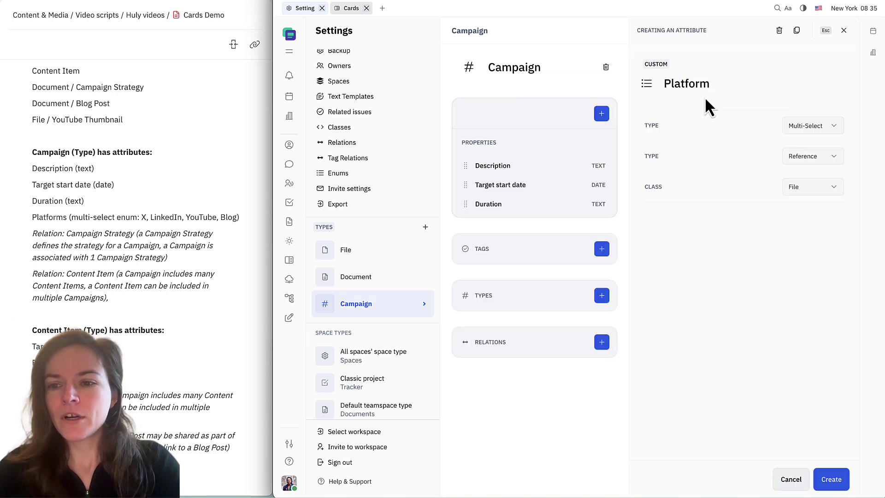
click(833, 158)
click(845, 156)
click(838, 156)
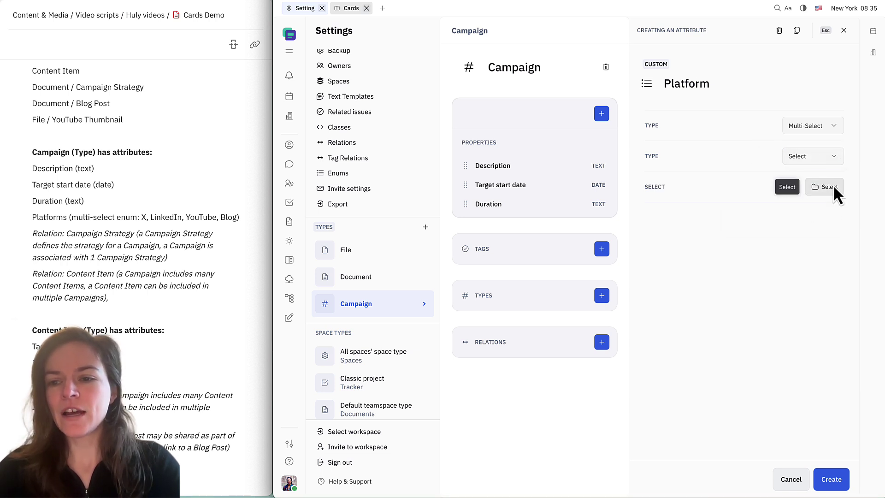
click(829, 187)
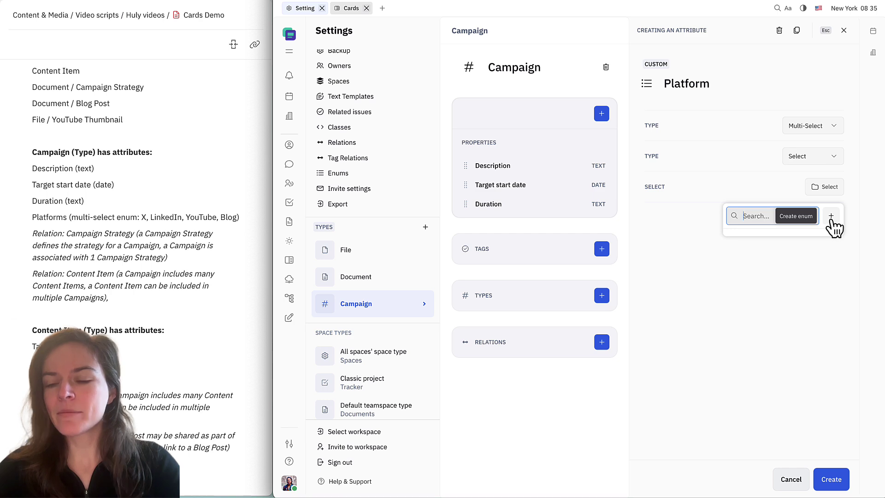
Create a Platform option list with the options X, LinkedIn and YouTube
click(831, 217)
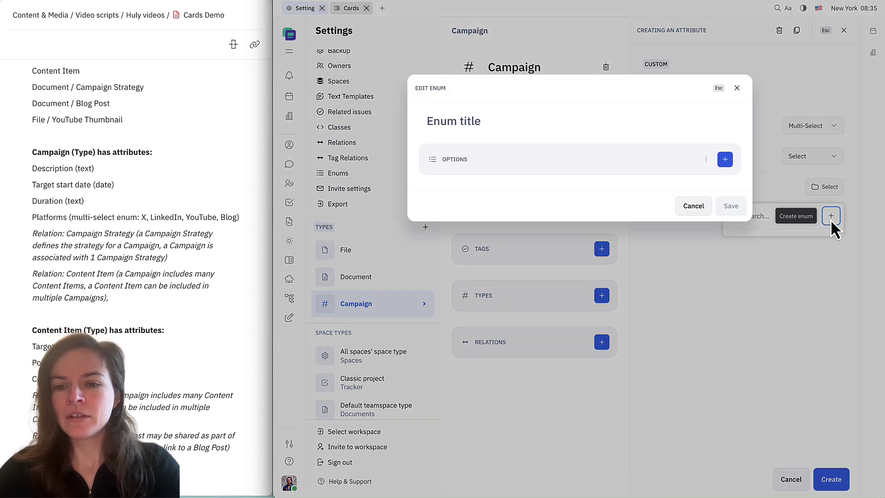
click(565, 119)
text(Platforms)
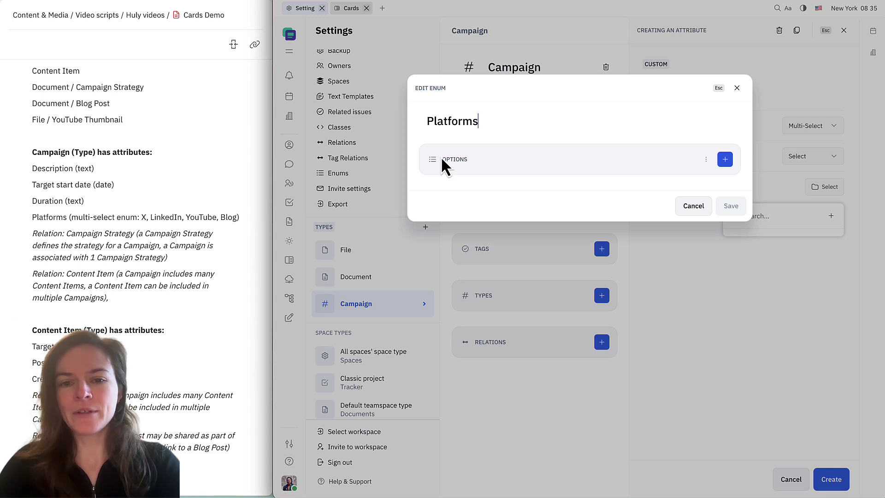
click(725, 159)
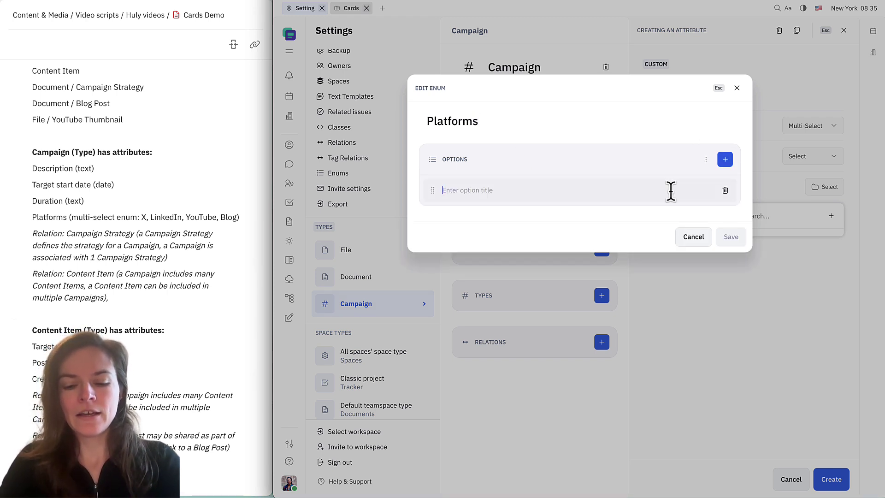
text(X)
key(Return)
text(La)
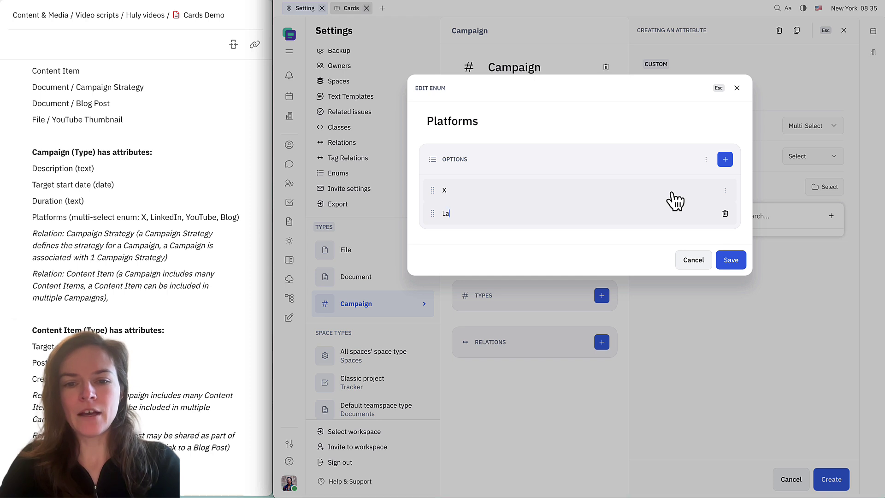
text(nkedIn)
key(Return)
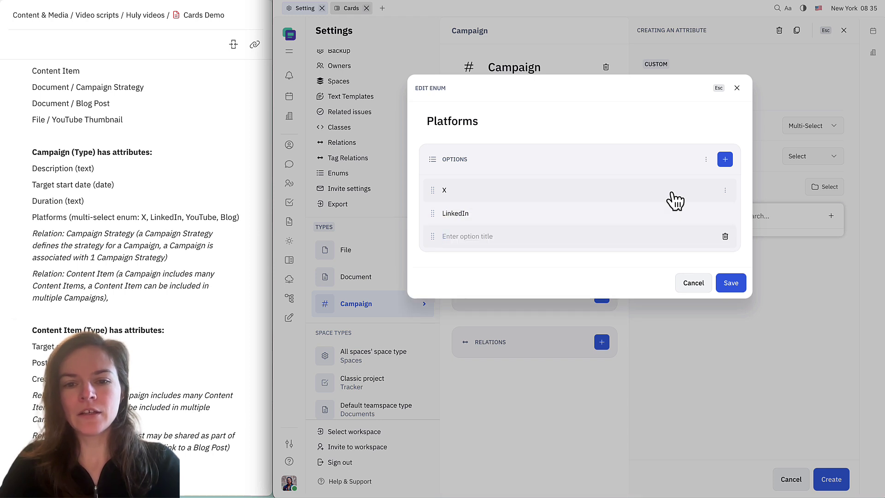
text(Yo)
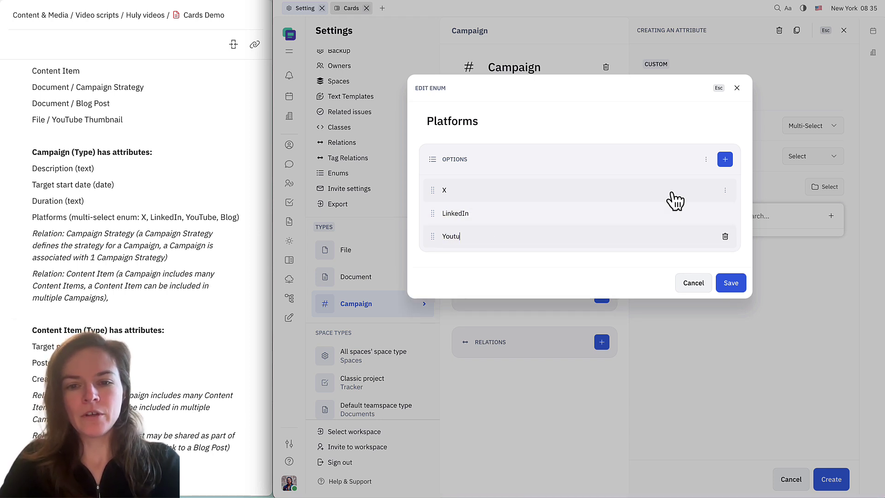
text(uTube)
click(730, 282)
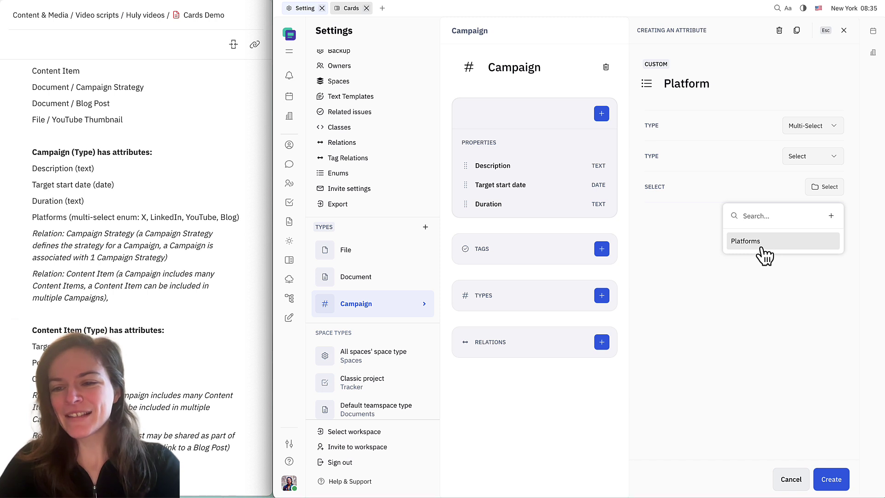
Attach that list to the property, rename it to Platforms, and save it
click(762, 248)
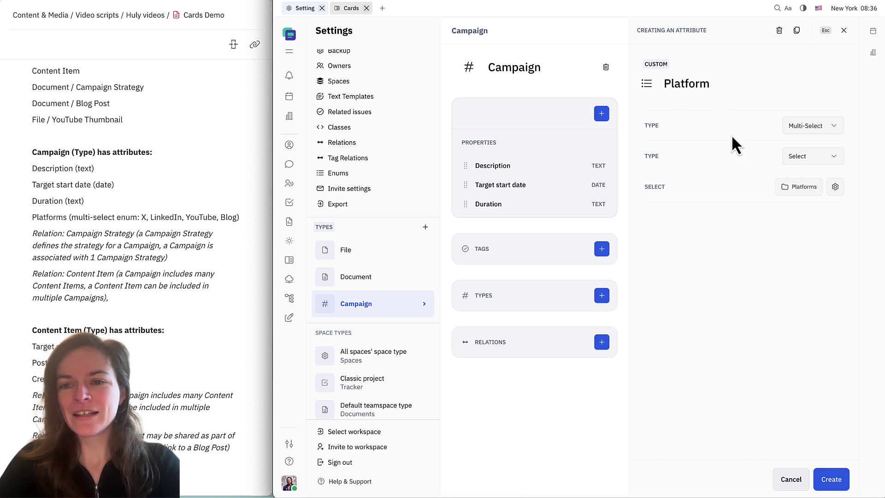
click(723, 83)
text(s)
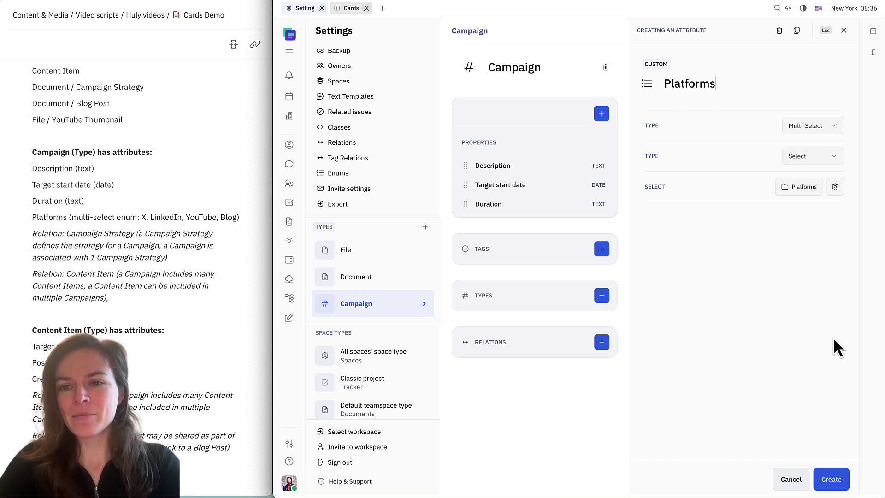
click(833, 479)
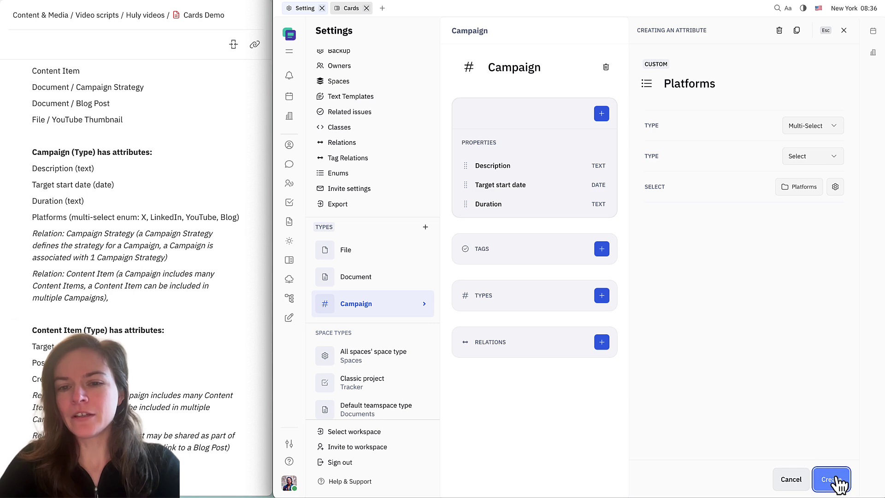
Make Content Item's Creator attribute a reference to Person, then switch to the Document type
scroll(96, 271, down, 3)
scroll(96, 271, down, 3)
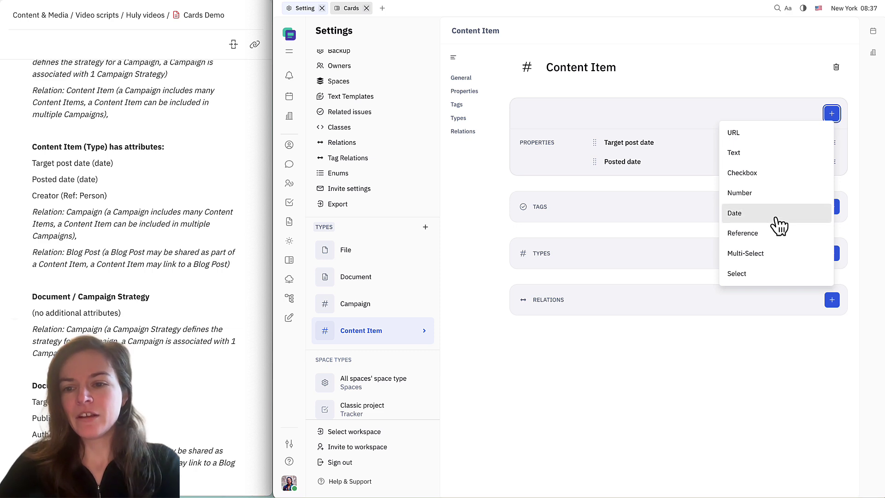
click(760, 233)
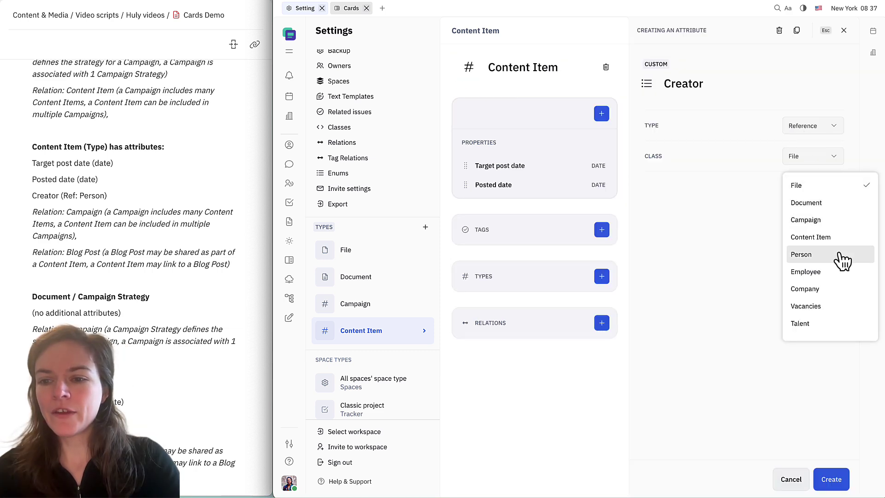
click(823, 257)
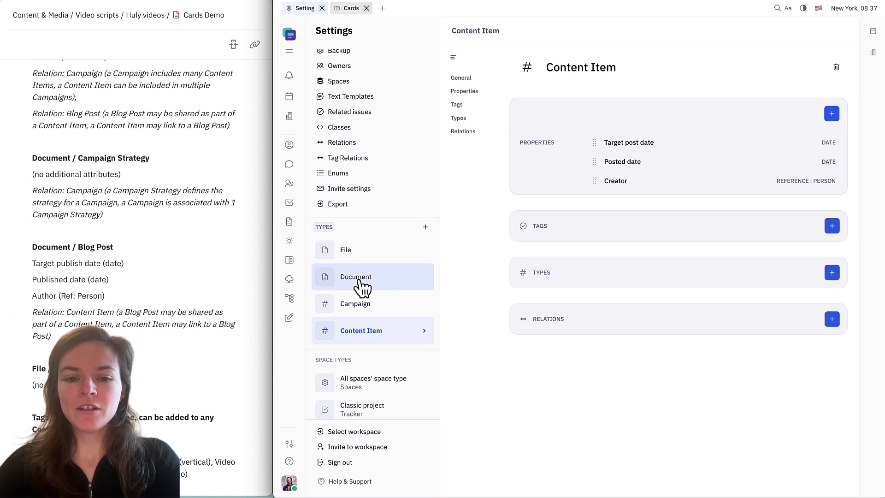
click(367, 287)
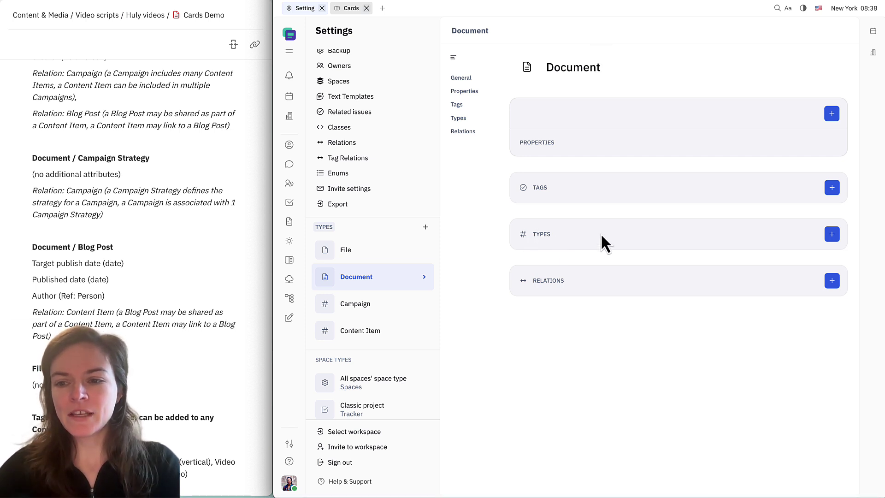
Create a Campaign Strategy subtype under the Document type
click(833, 236)
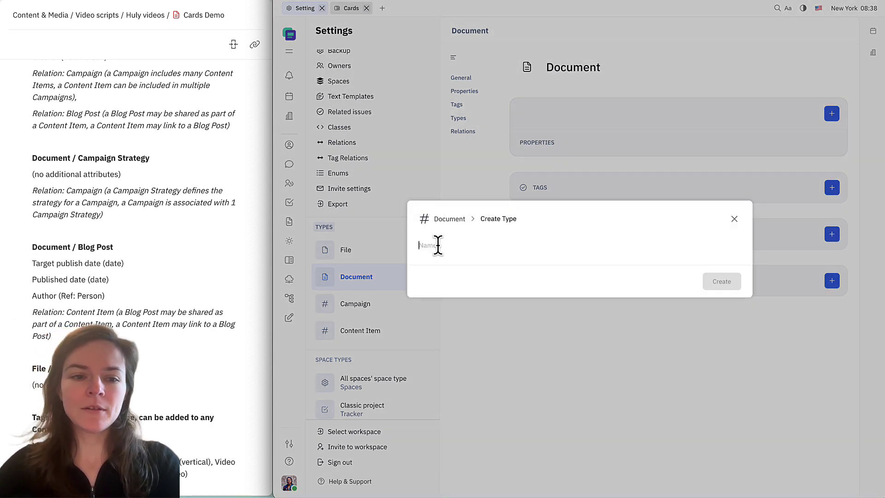
text(Campaign Strategy)
click(730, 286)
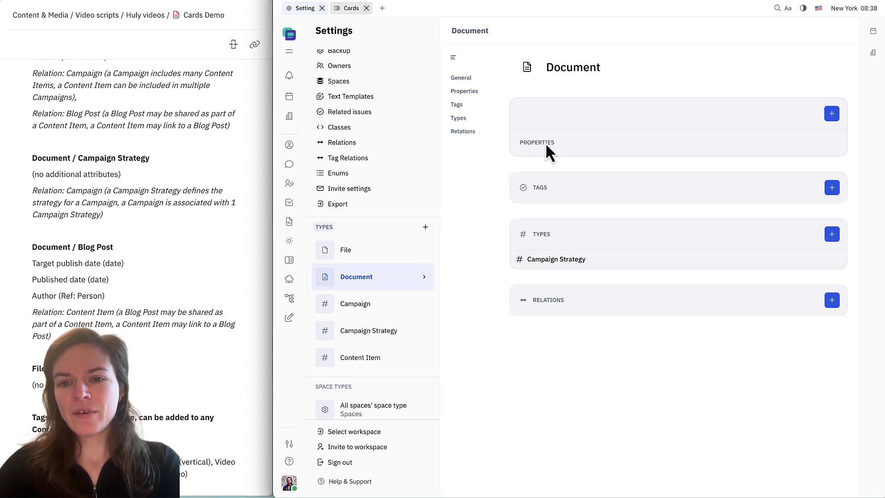
Give Document a Description text property and confirm Campaign Strategy inherits it
click(832, 113)
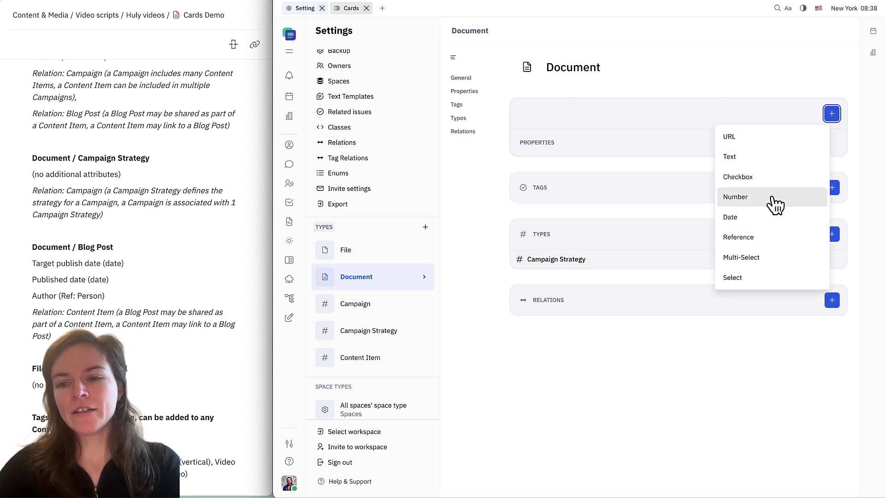
click(750, 164)
click(696, 87)
text(Desc)
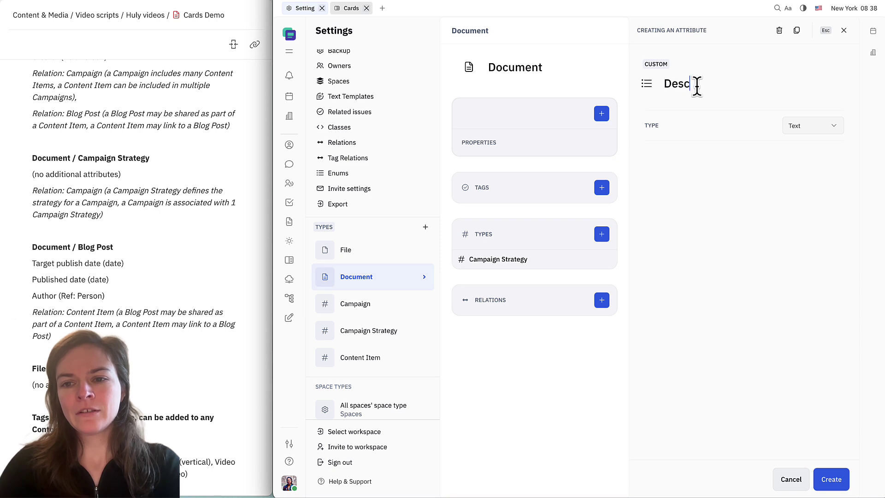
text(ription)
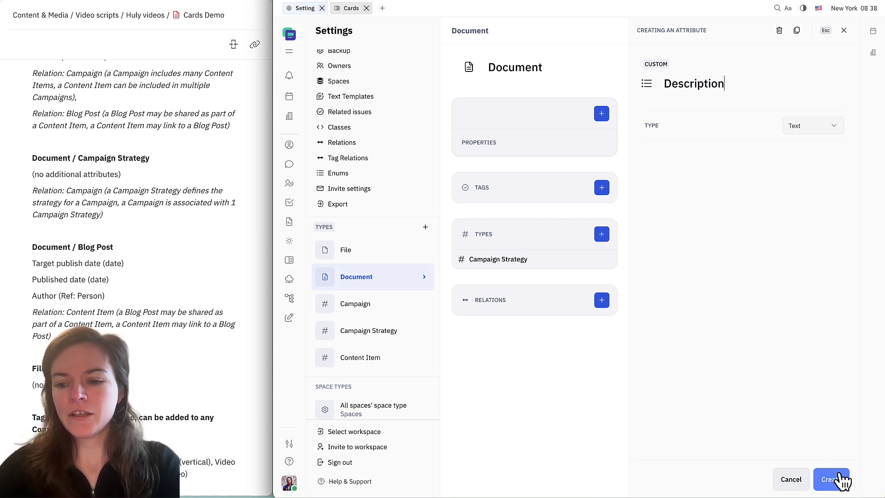
click(842, 480)
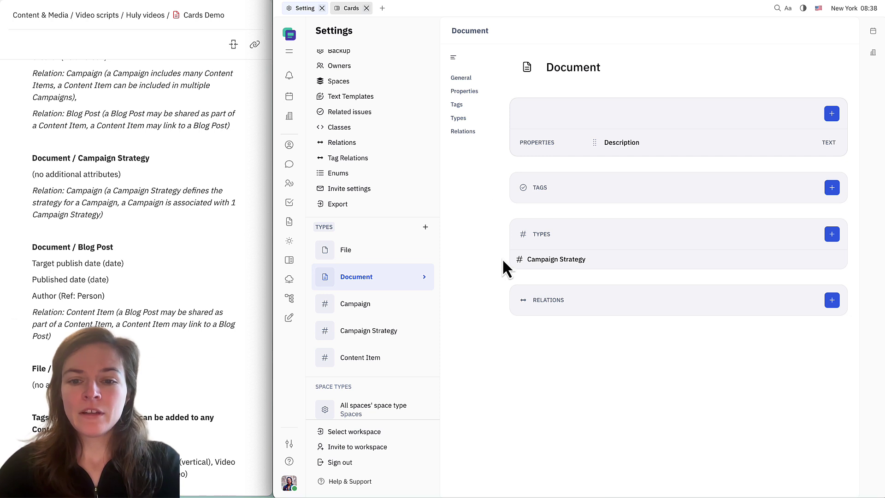
click(566, 261)
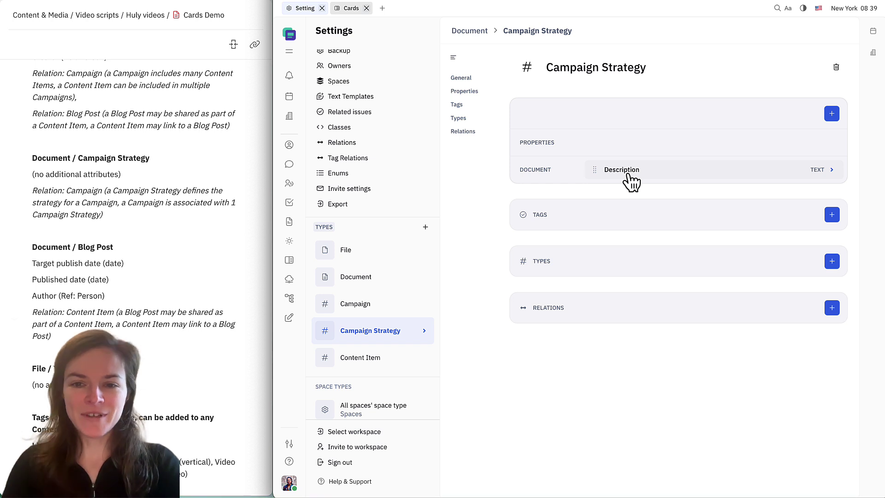
click(470, 30)
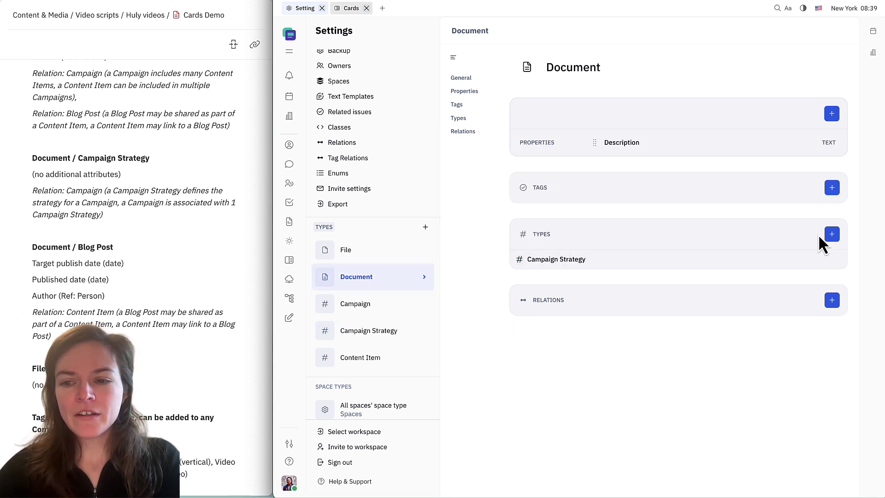
Create a Blog Post subtype of Document and pick the class for its Author reference
click(832, 234)
text(Blog Post)
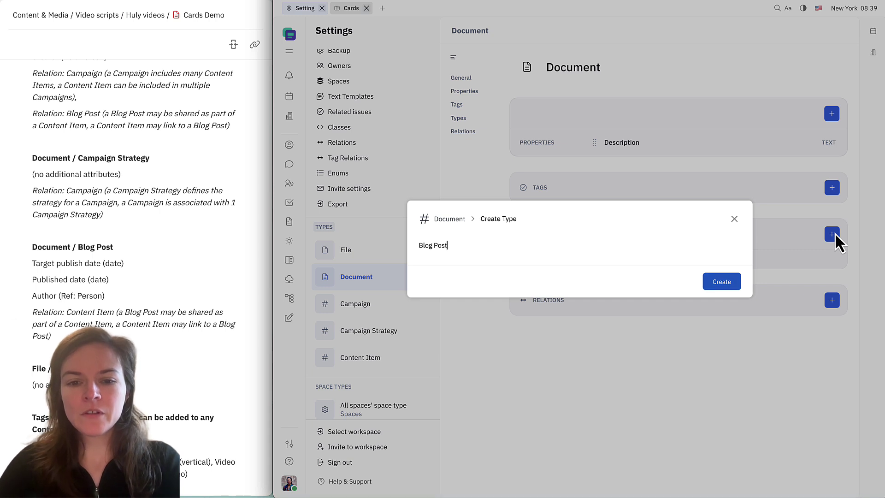
key(Return)
click(546, 280)
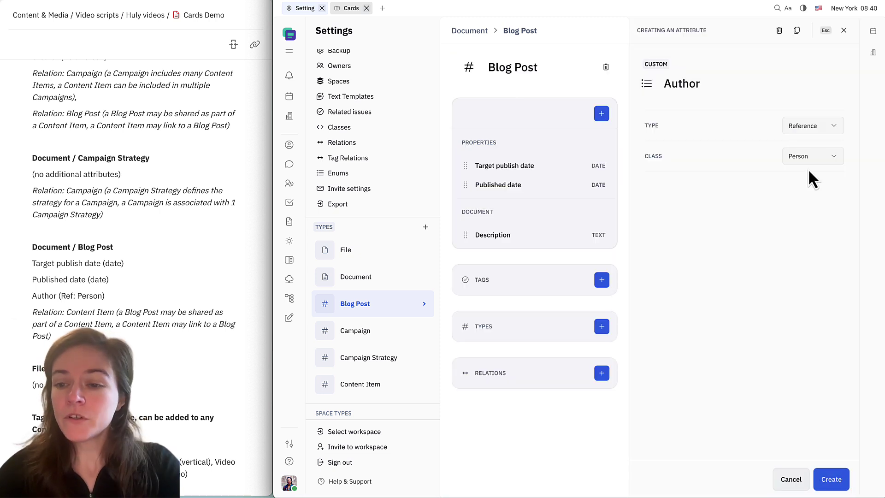
click(809, 161)
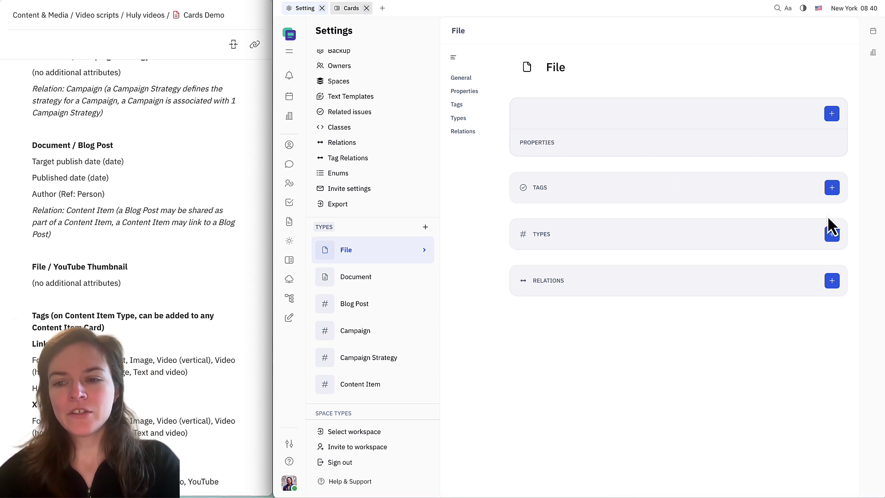
Create a YouTube Thumbnail subtype under File, then switch to the Content Item type
click(832, 233)
text(You)
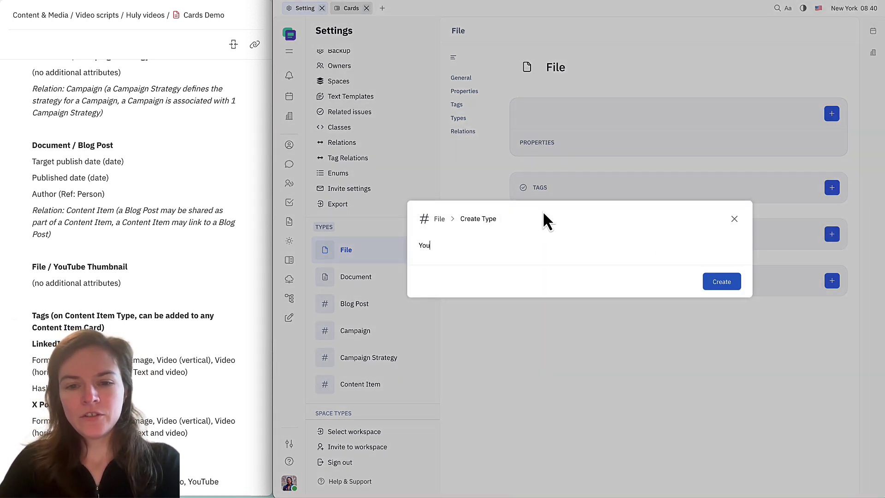
text(Tube Thumbnail)
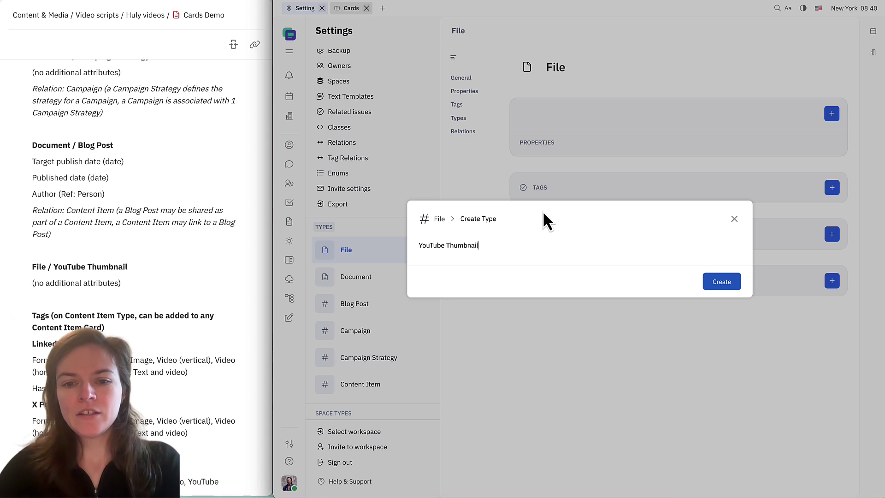
click(719, 285)
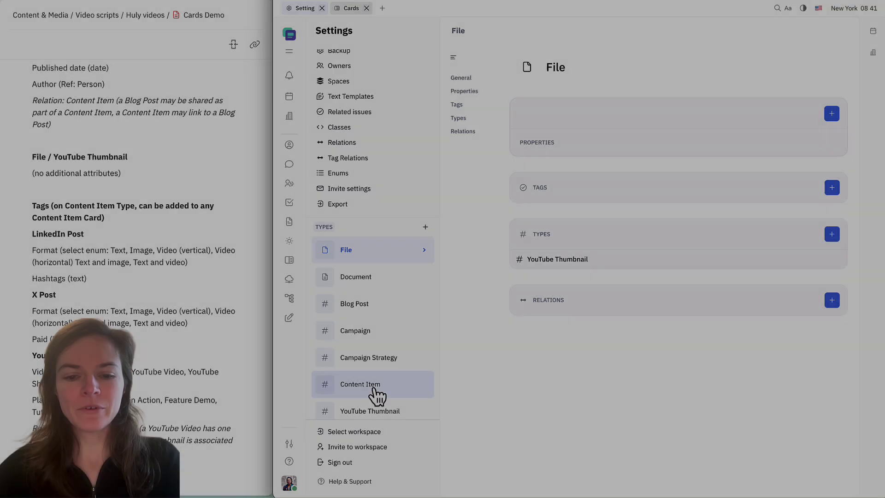
click(372, 386)
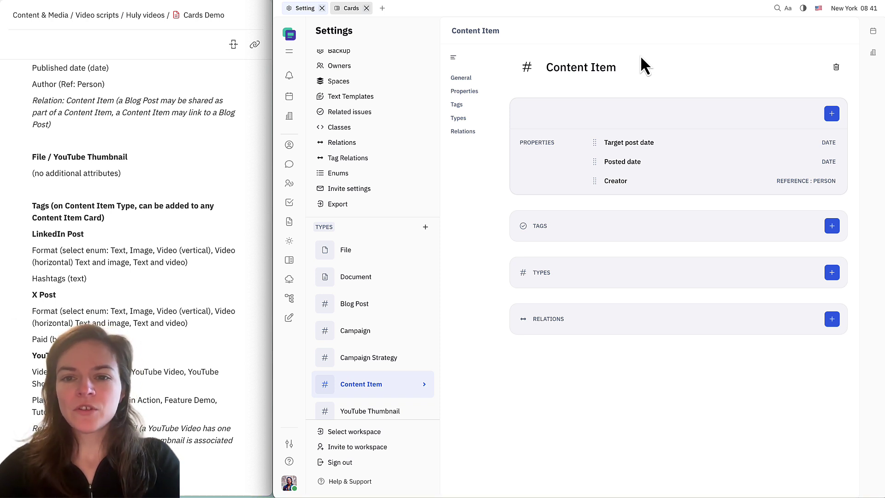
Add the tags and assign a new five-option Formats list to LinkedIn Post's Format attribute
click(832, 226)
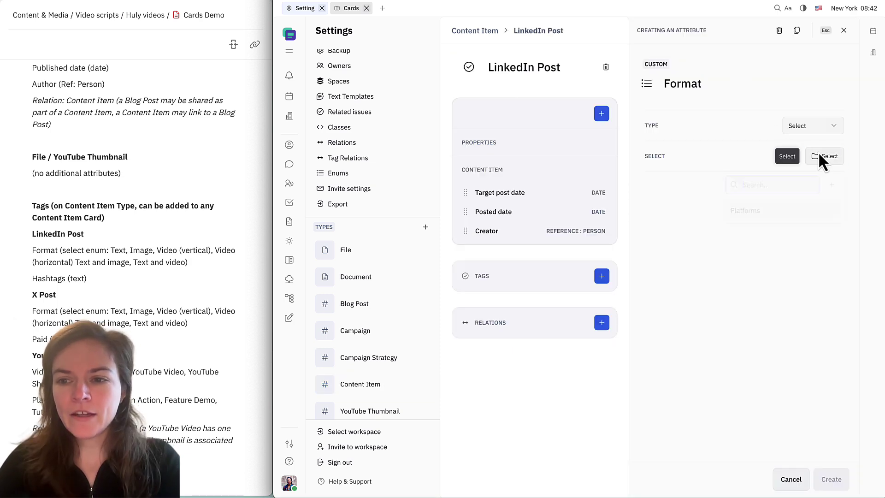
click(823, 155)
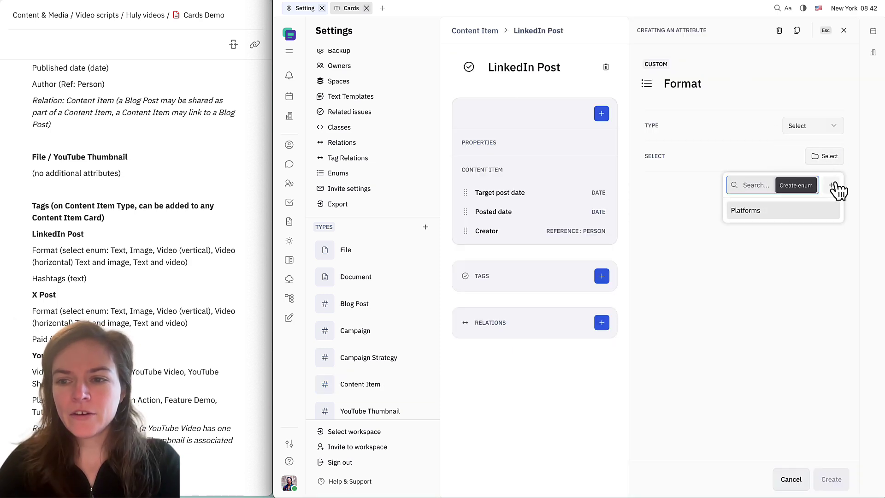
click(832, 185)
text(Form)
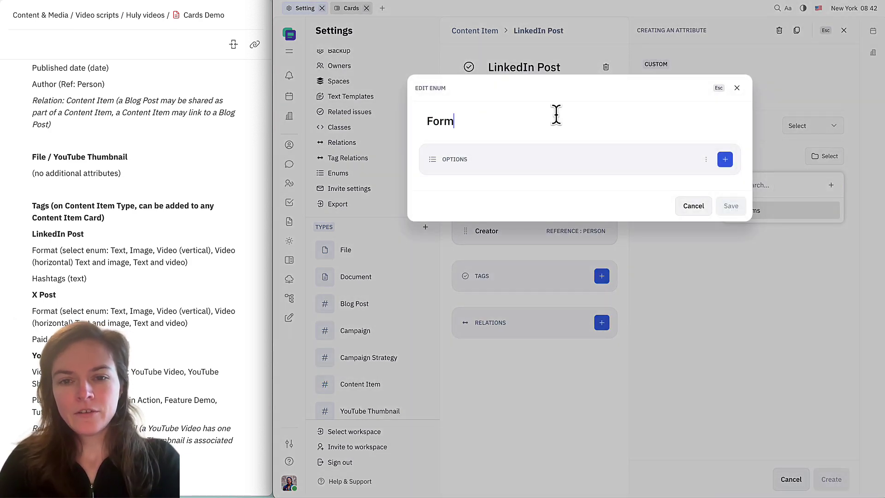
text(ats)
text(Text only Image only Video only Text and image Text and video)
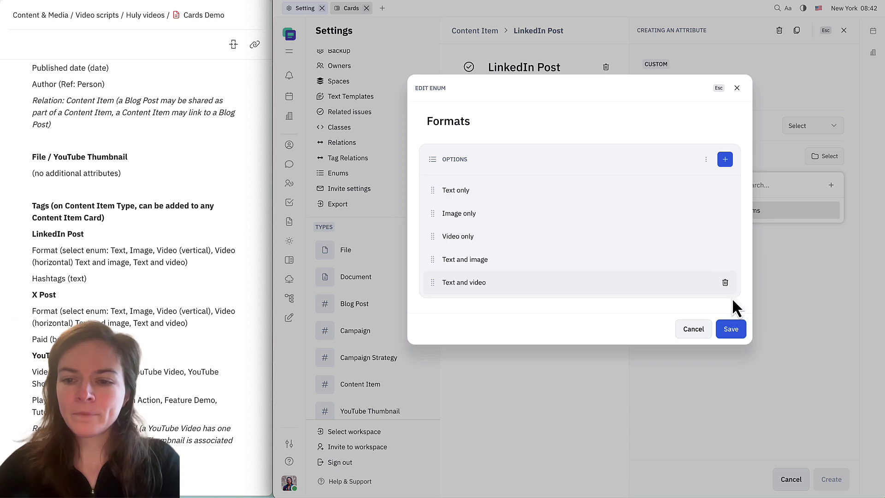
click(732, 329)
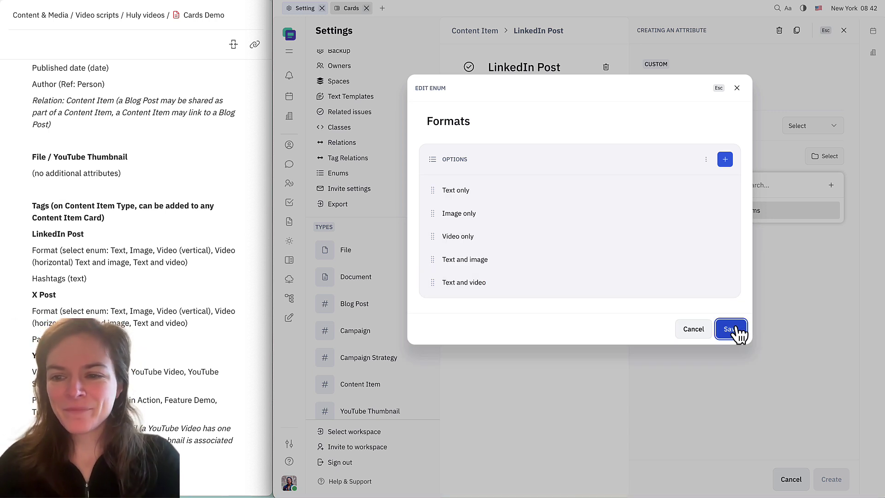
click(747, 230)
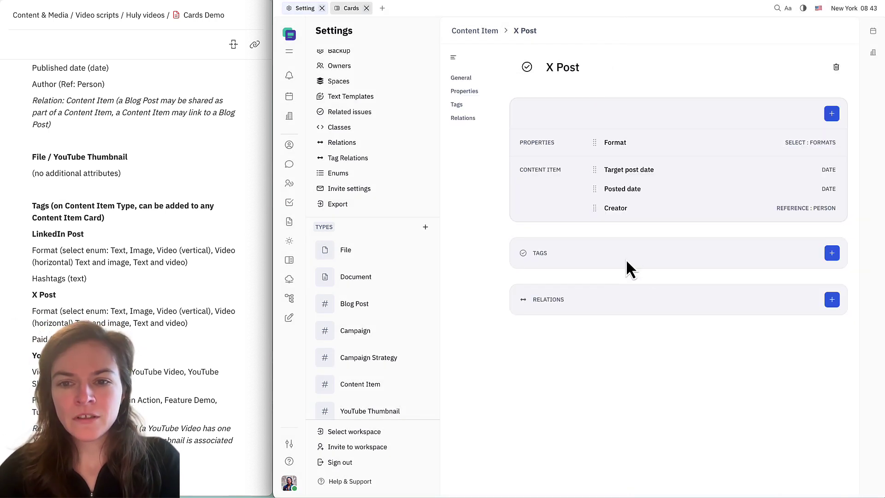
Give the X Post tag a checkbox property named Paid
click(831, 113)
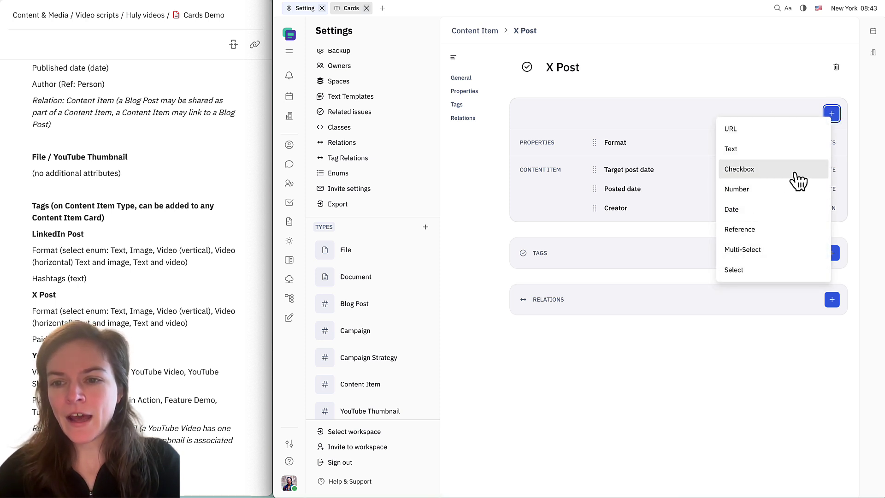
click(759, 171)
text(Paid)
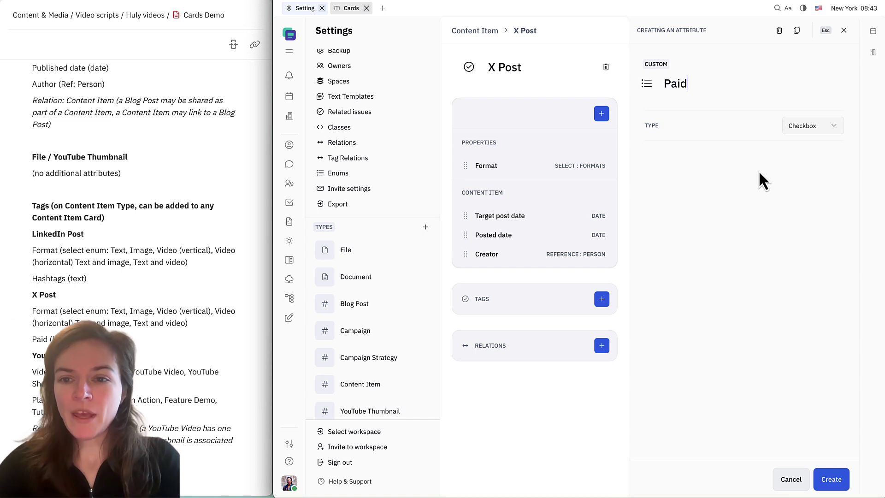
click(835, 484)
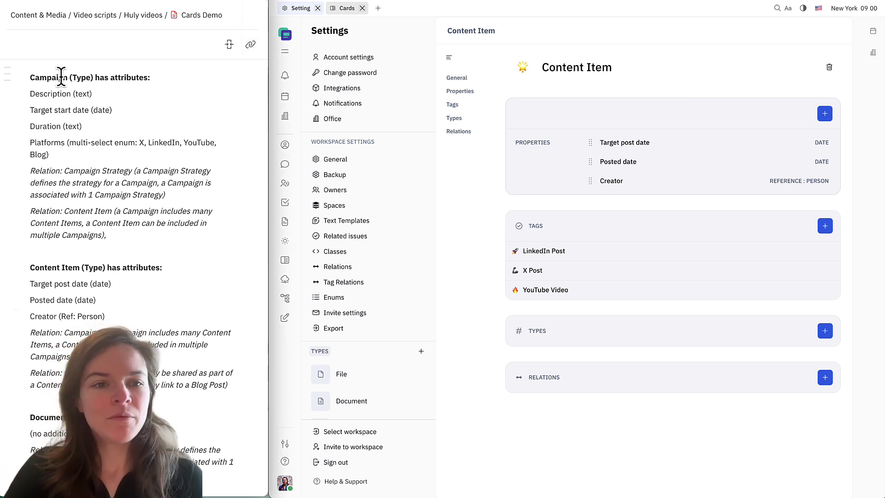
On the Campaign type, start a one-to-one relation targeting Document > Campaign Strategy
scroll(391, 341, down, 5)
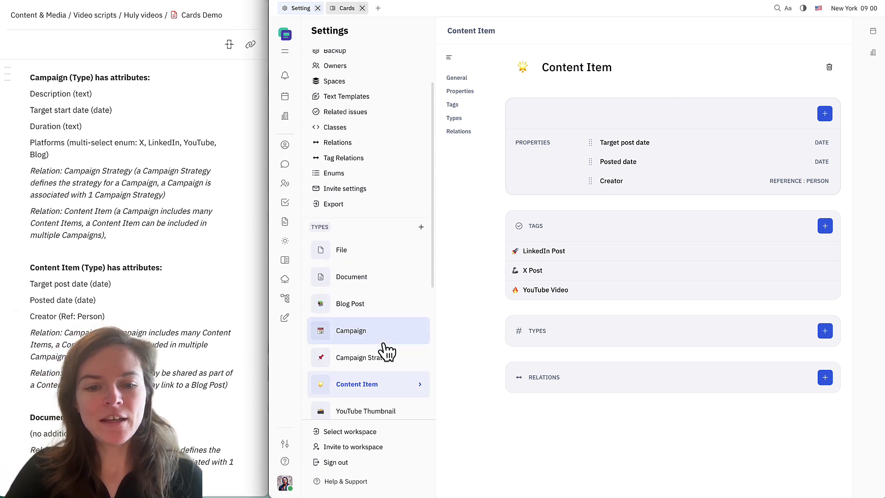
scroll(401, 286, up, 1)
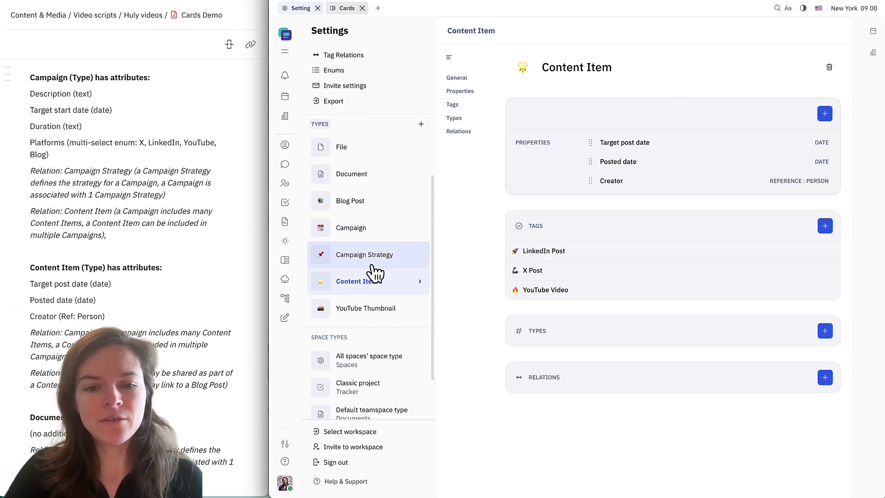
click(376, 236)
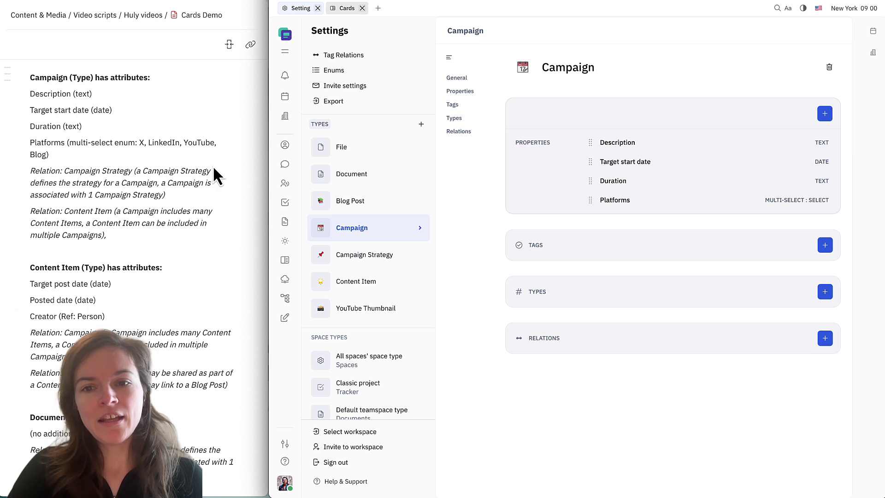
click(825, 339)
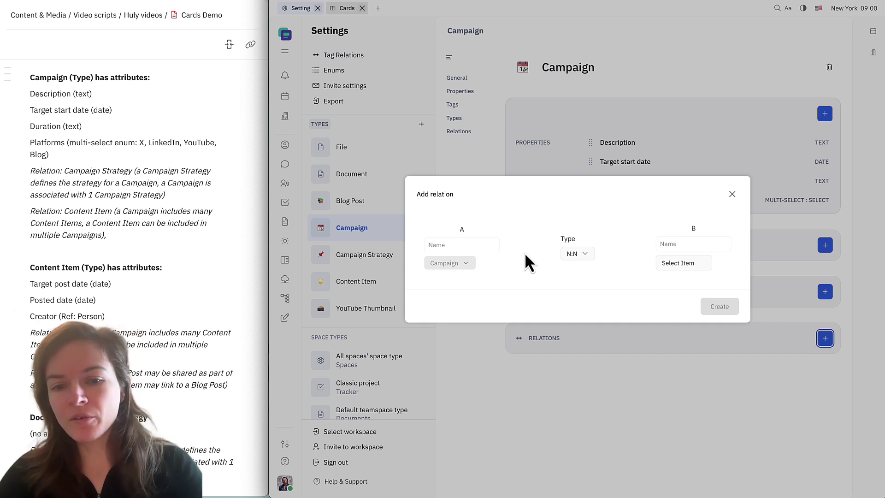
click(581, 254)
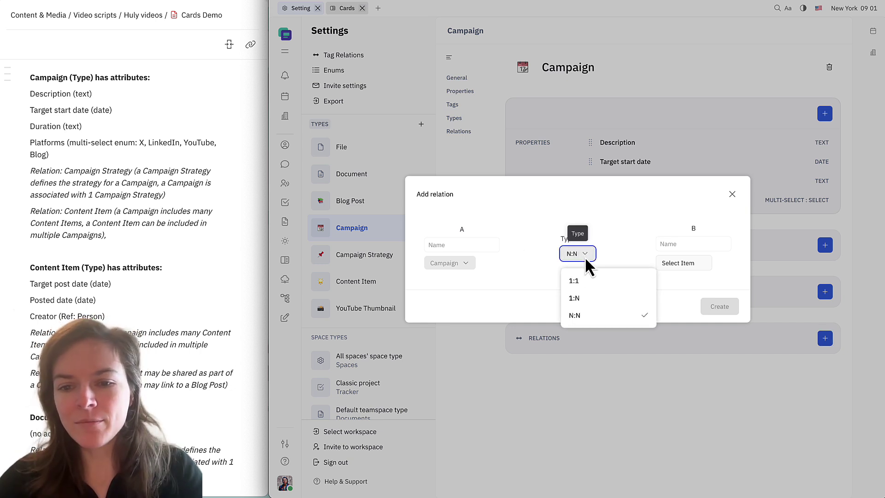
click(582, 282)
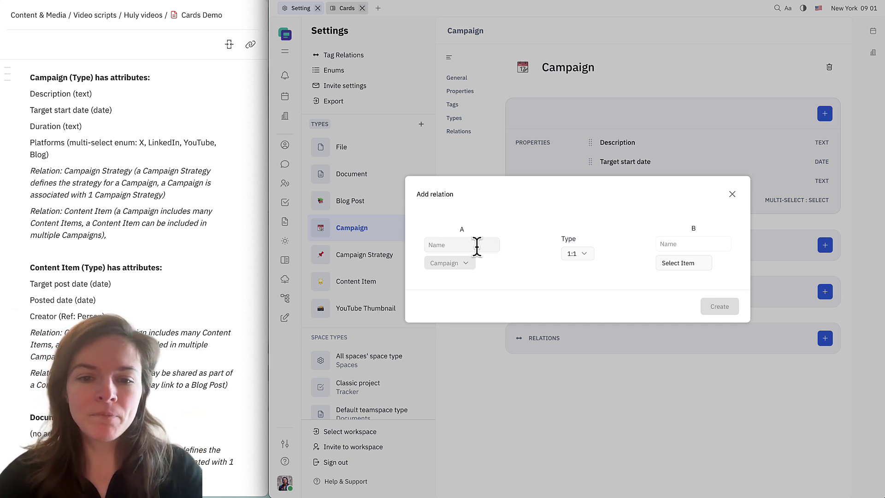
click(683, 263)
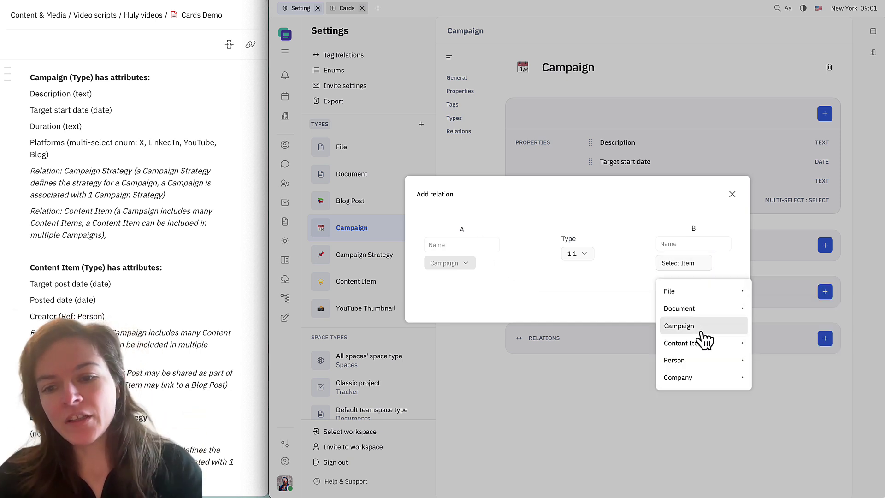
mouse_move(702, 309)
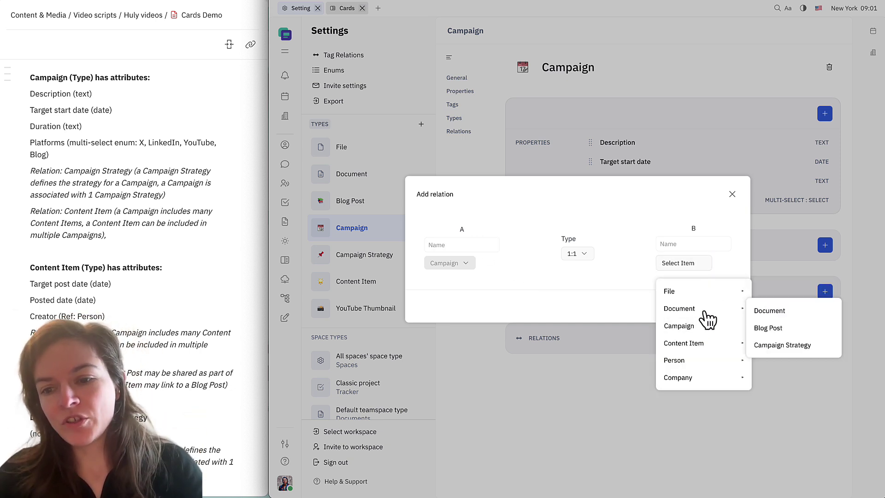
click(821, 346)
Name the relation sides 'Defines' and 'is associated with' and create it
click(469, 245)
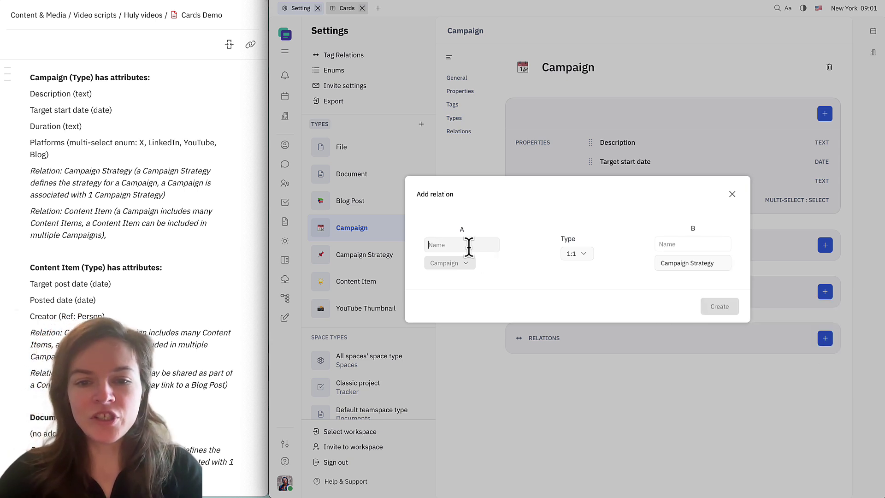
text(Defines)
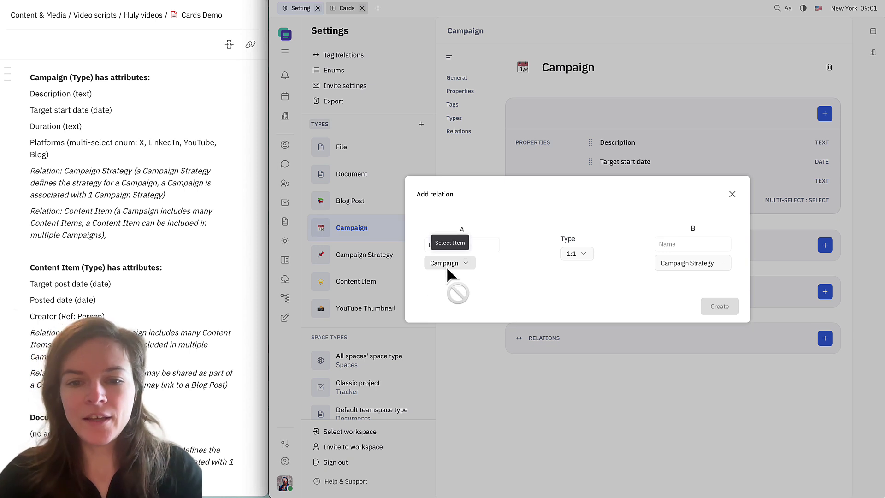
click(676, 245)
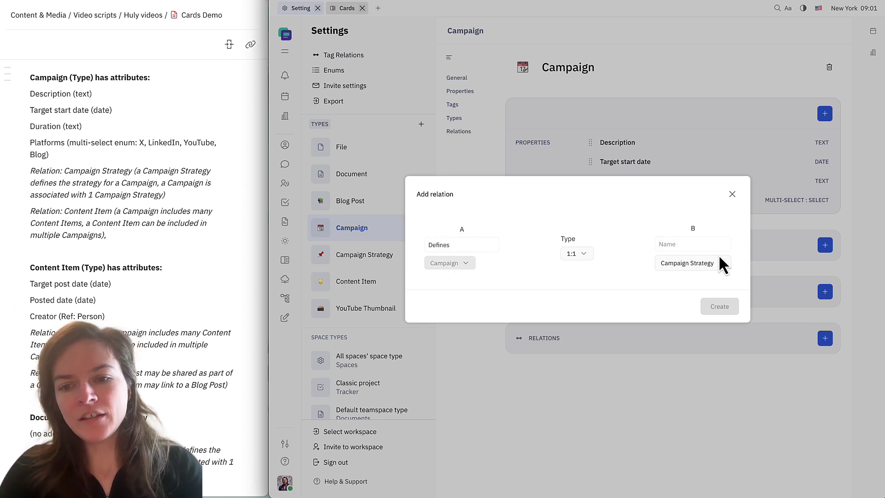
text(is)
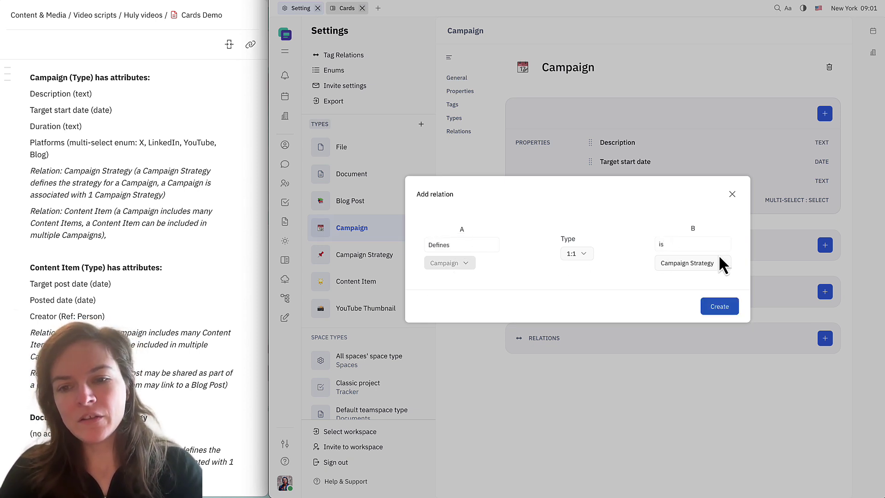
text( associated with)
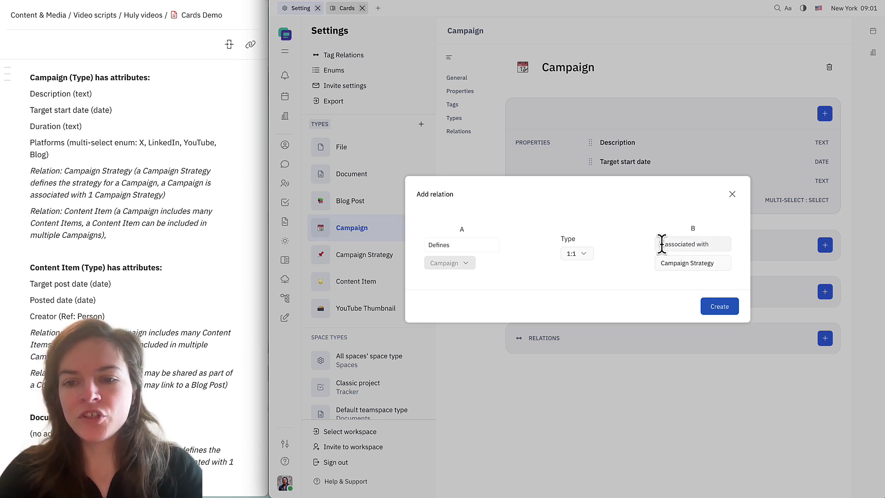
click(729, 309)
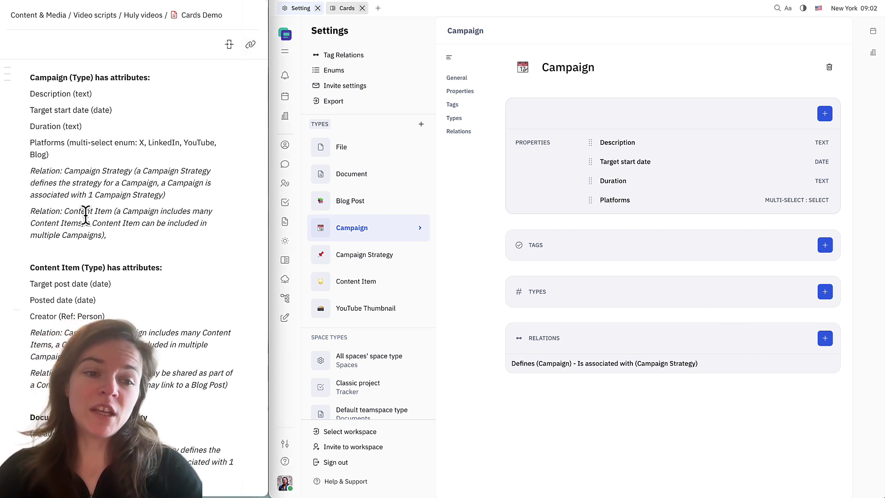
Start another N:N Campaign relation, naming its sides 'Included in' and 'Includes'
click(825, 338)
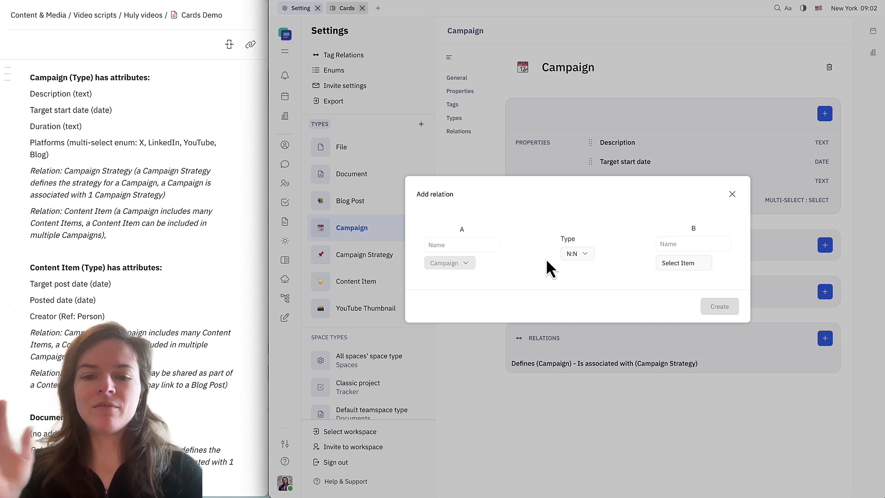
click(485, 244)
text(Include)
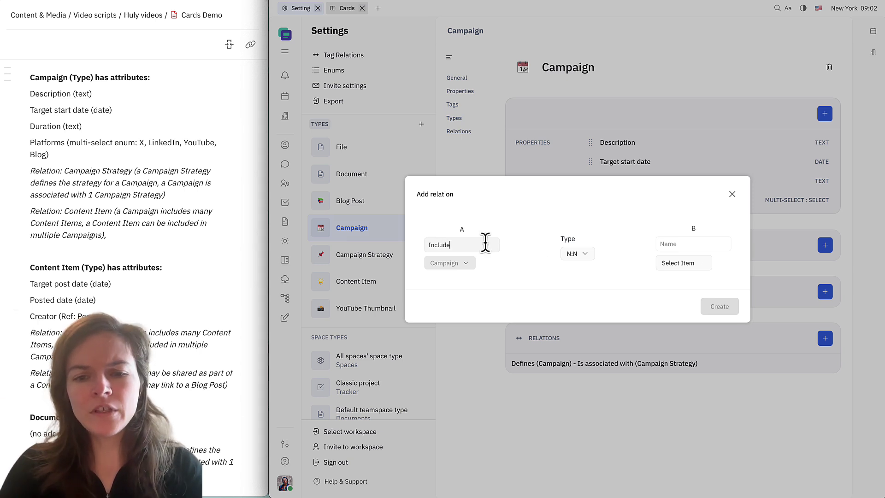
text(d in)
click(681, 243)
text(In)
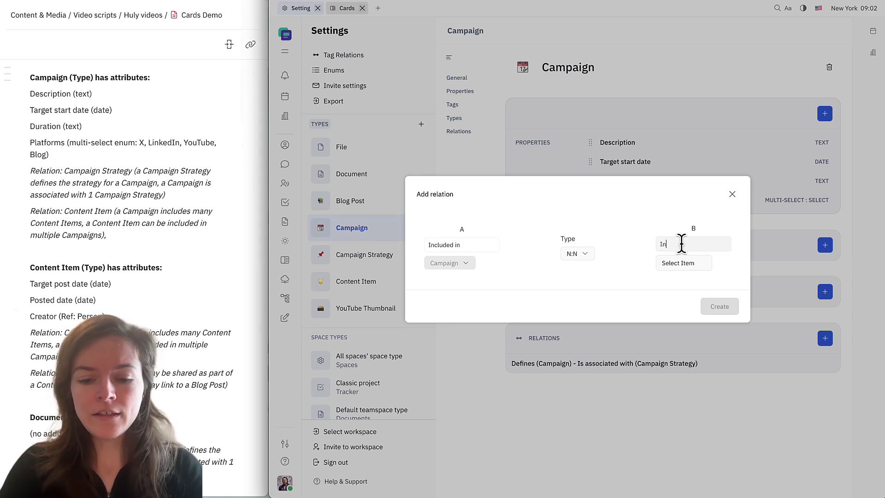
text(cludes)
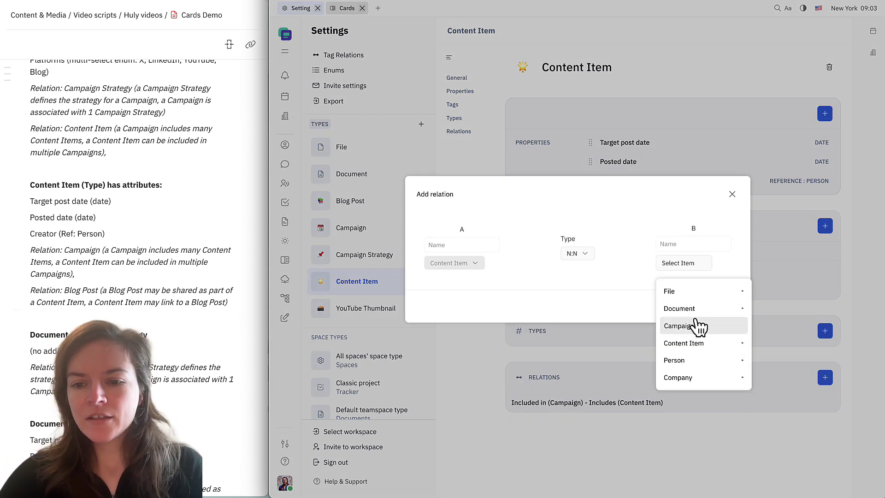
Choose Document > Blog Post as the related type for the new relation
mouse_move(733, 310)
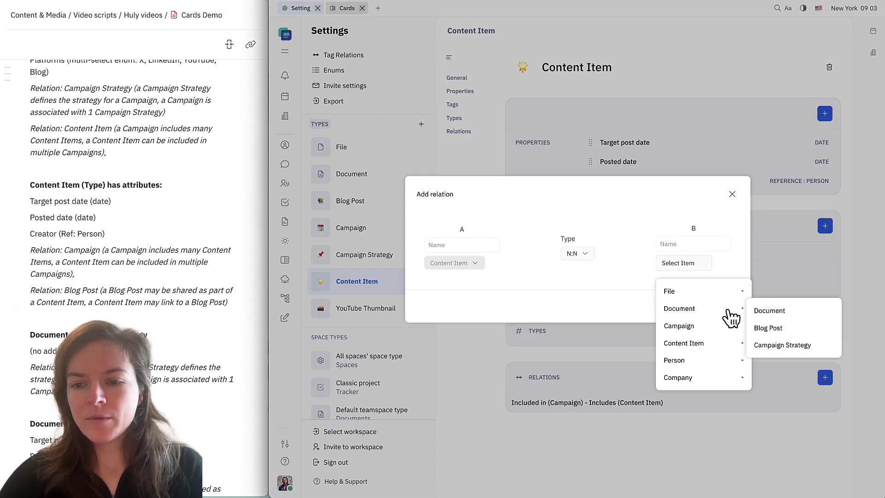
click(778, 333)
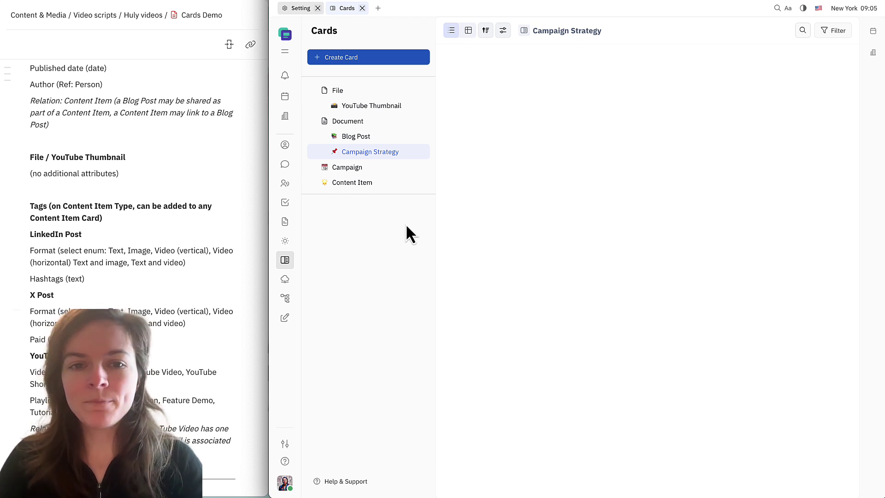
Create a new Campaign Strategy card titled 'Cards feature release strategy'
click(398, 64)
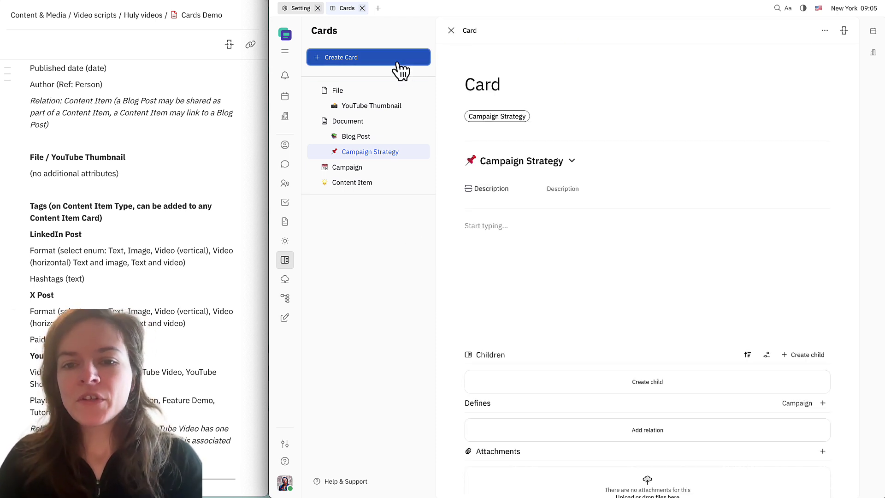
click(558, 76)
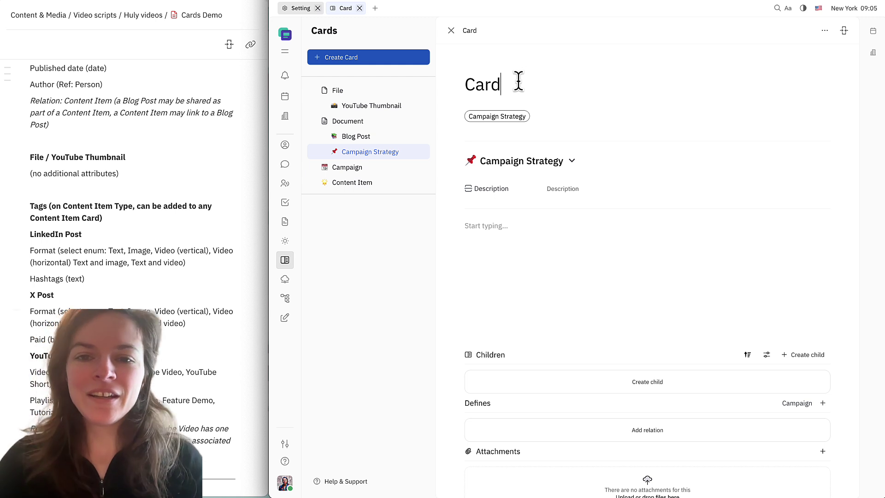
drag(518, 81, 444, 81)
text(Cards feature )
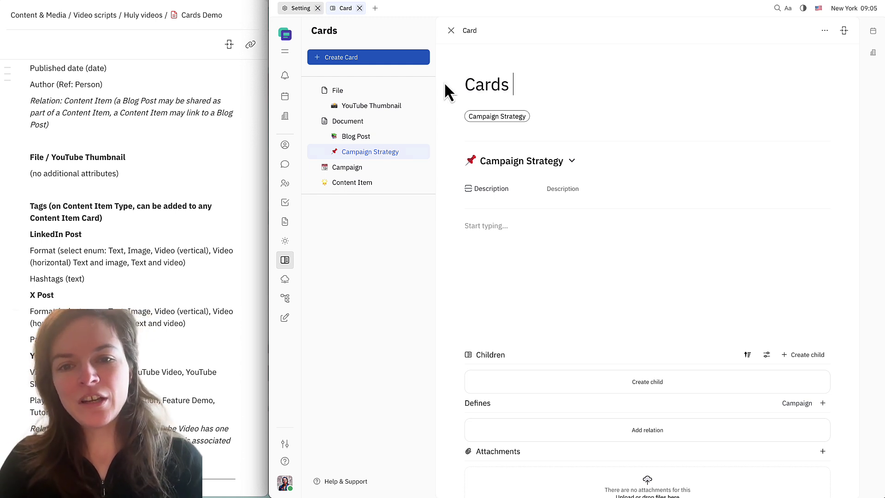
text(release strategy)
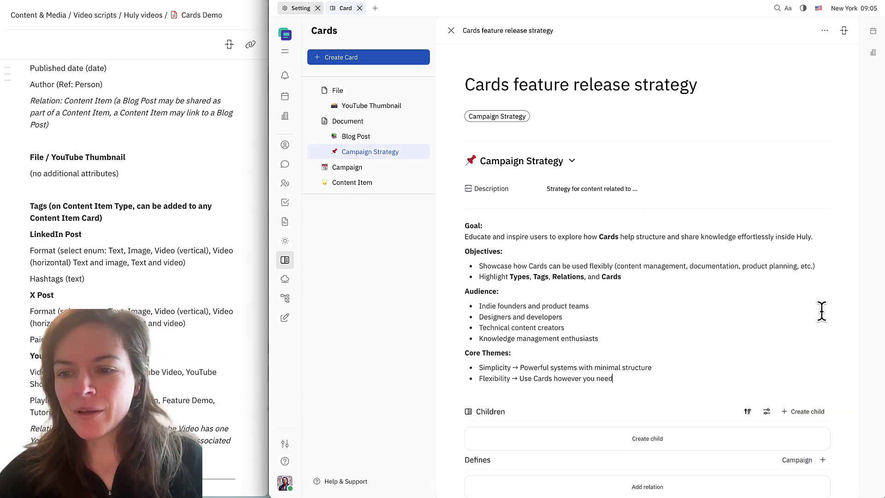
scroll(834, 325, down, 3)
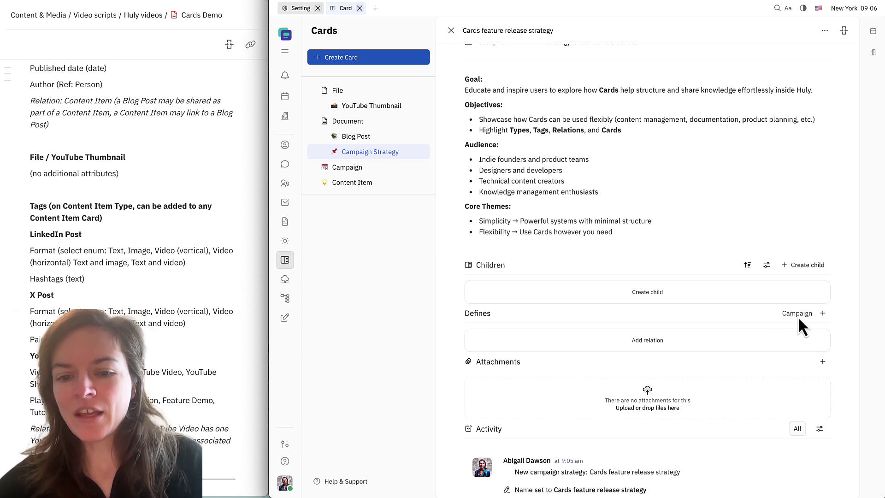
scroll(479, 316, up, 3)
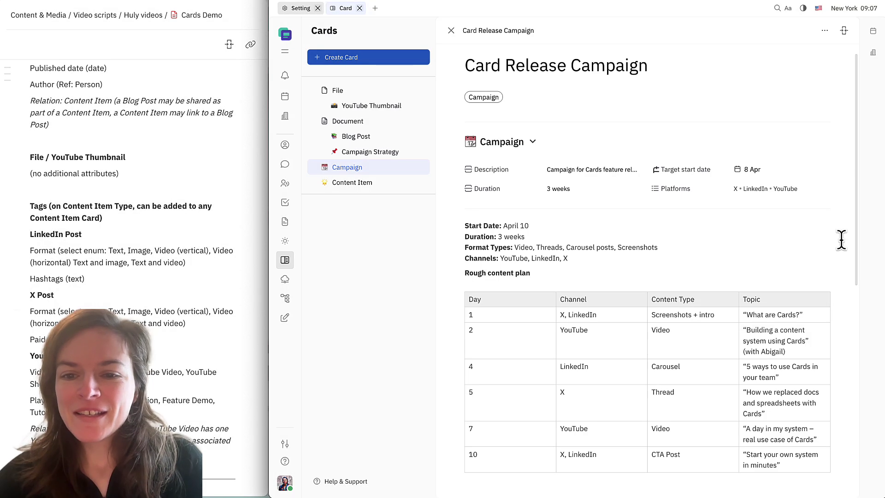
Associate Card Release Campaign with the Cards feature release strategy card
scroll(842, 240, down, 6)
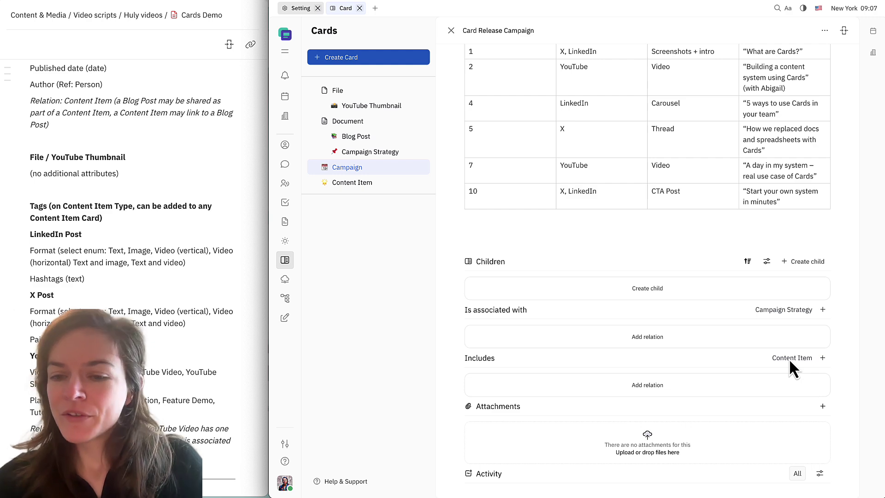
click(647, 338)
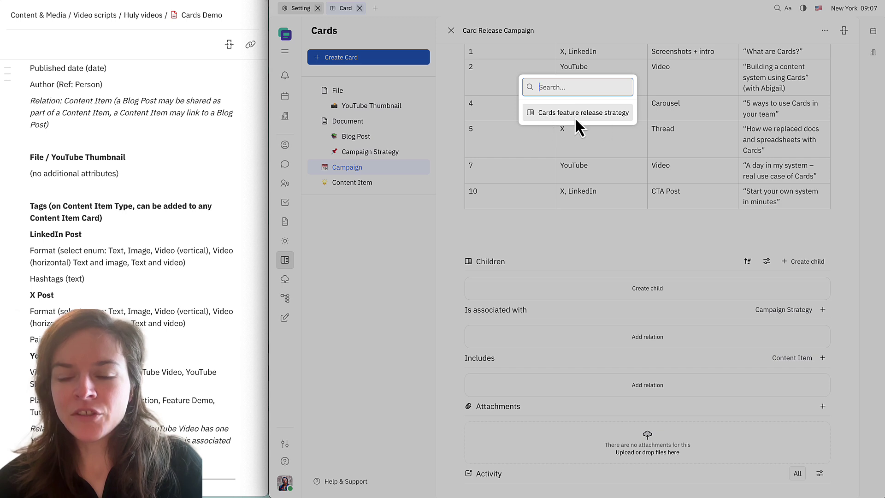
click(593, 115)
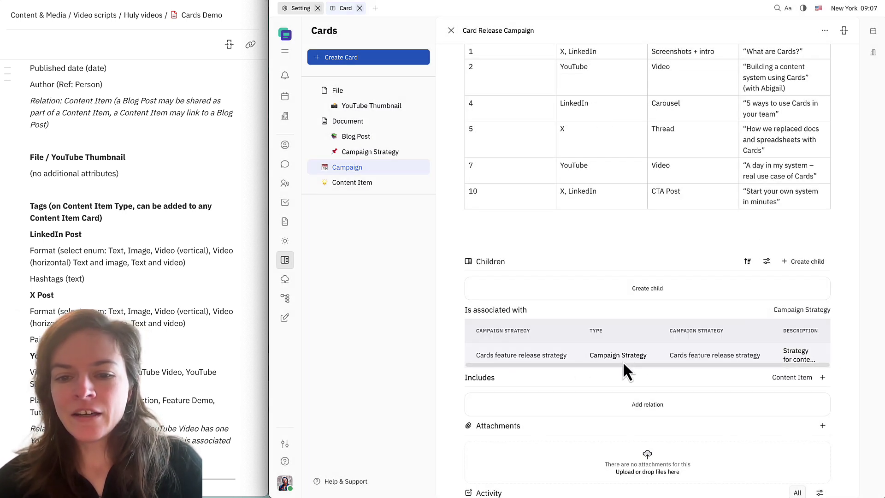
Open the Cards feature release strategy card from the Campaign Strategy list
click(386, 153)
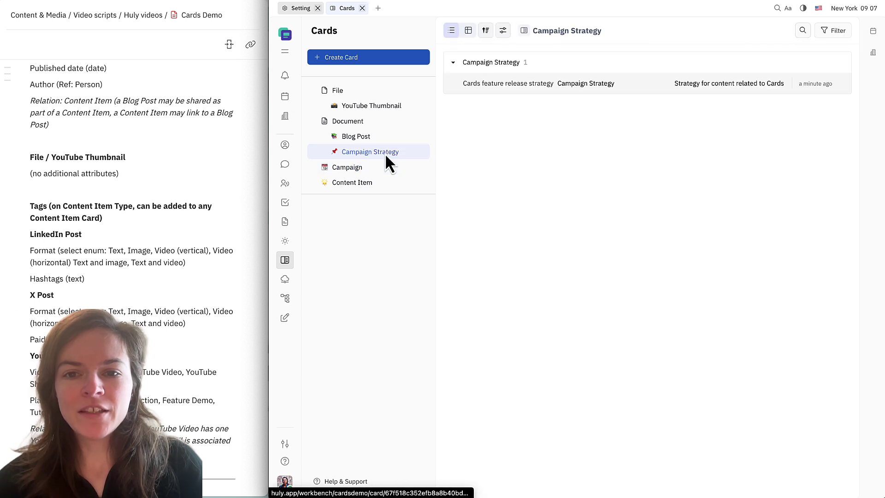
click(505, 84)
scroll(766, 165, down, 4)
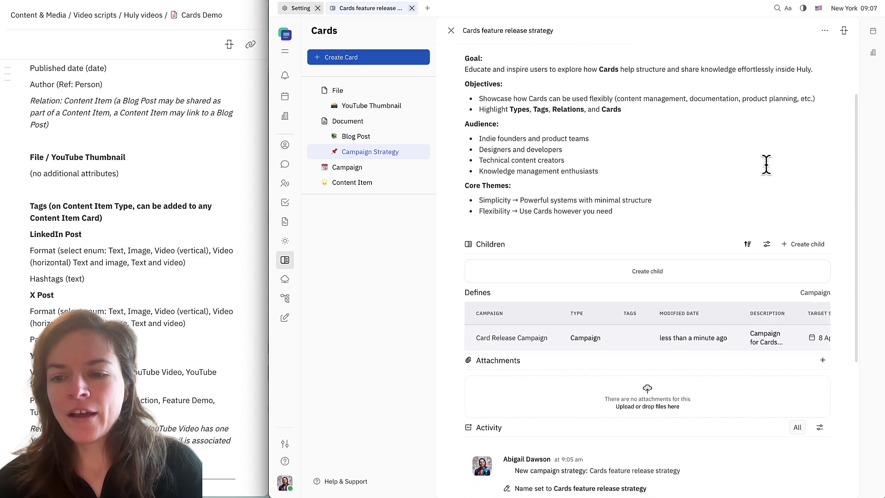
scroll(766, 165, down, 3)
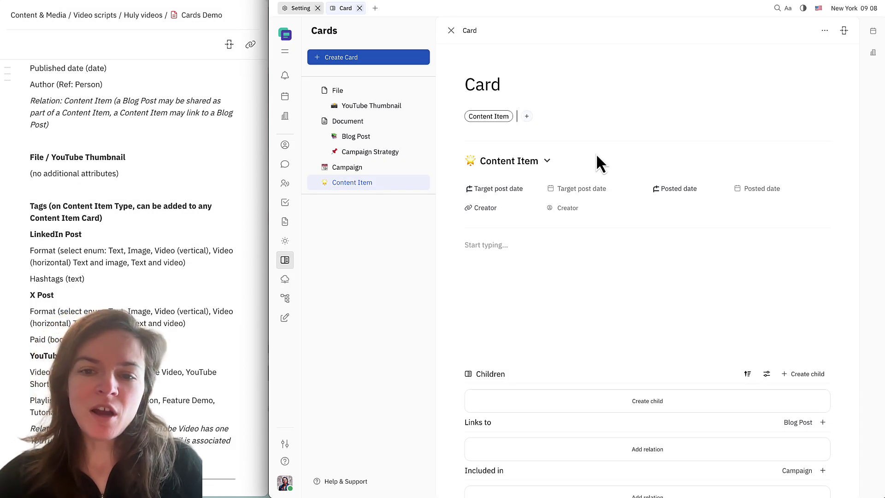
Tag the Content Item card as an X Post, adding then removing LinkedIn Post
mouse_move(509, 165)
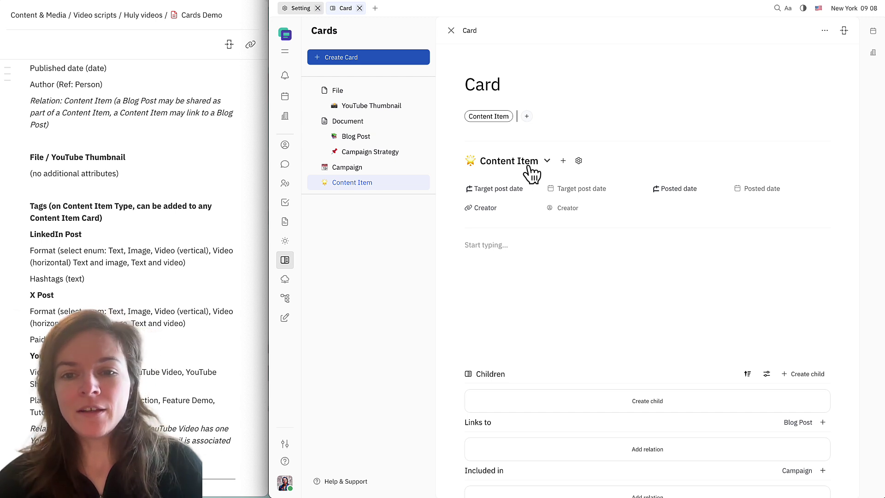
click(526, 116)
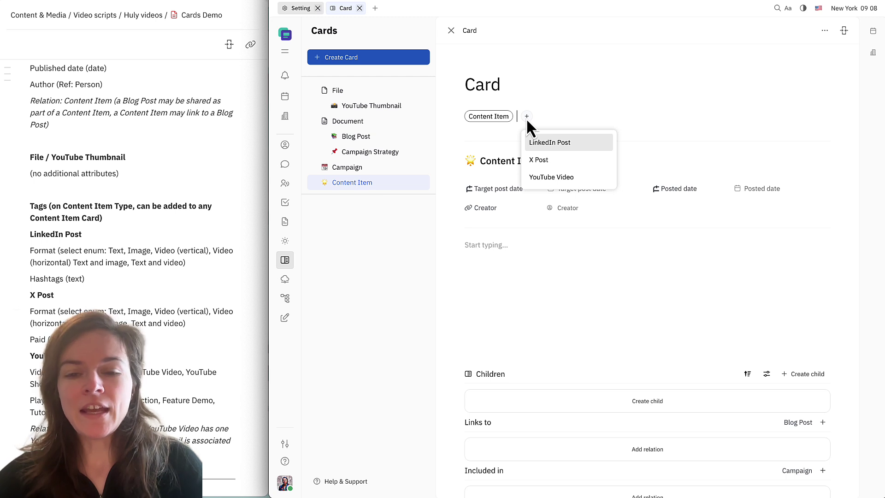
click(583, 161)
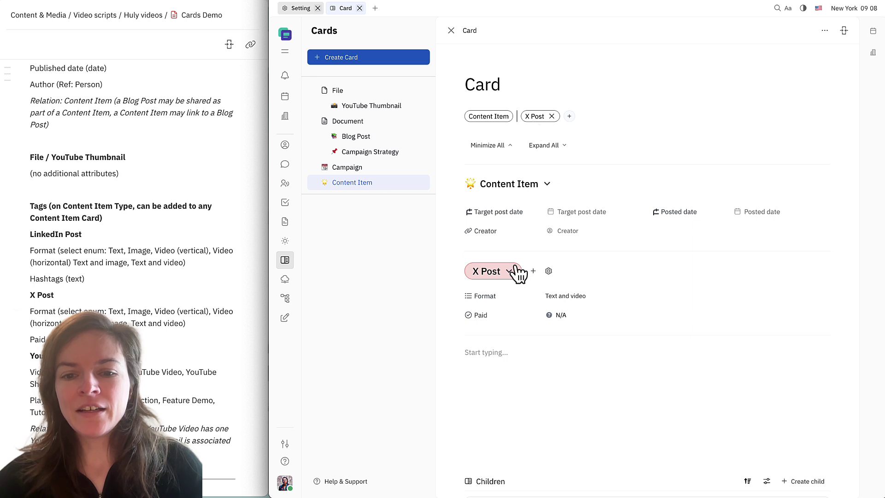
scroll(510, 272, down, 1)
scroll(508, 270, down, 1)
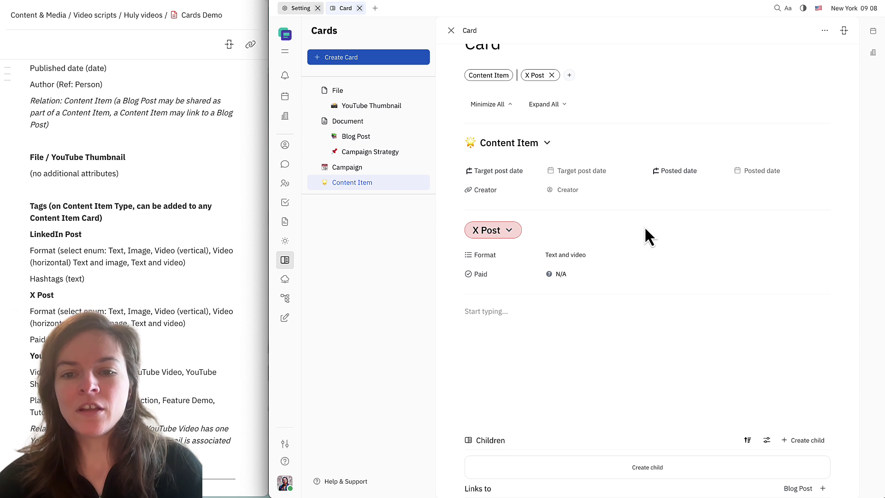
click(570, 75)
click(646, 106)
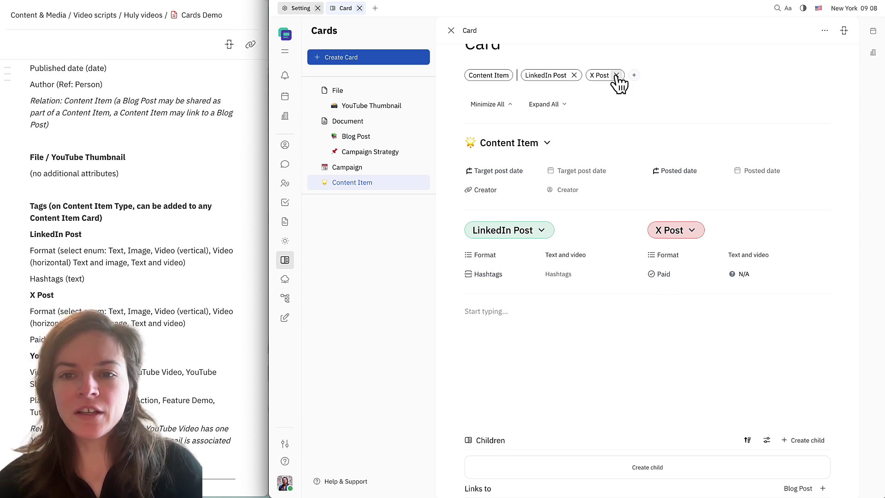
click(573, 75)
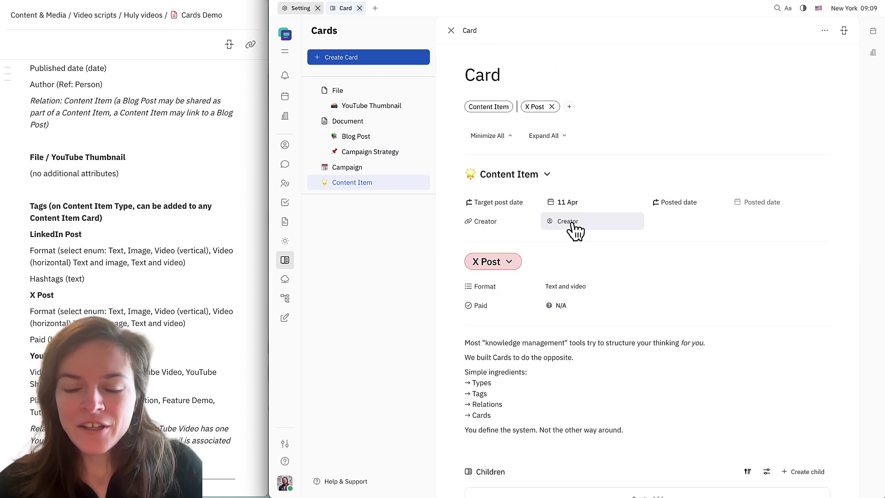
Pick the card's Creator and set the X Post format to Text and image
click(572, 223)
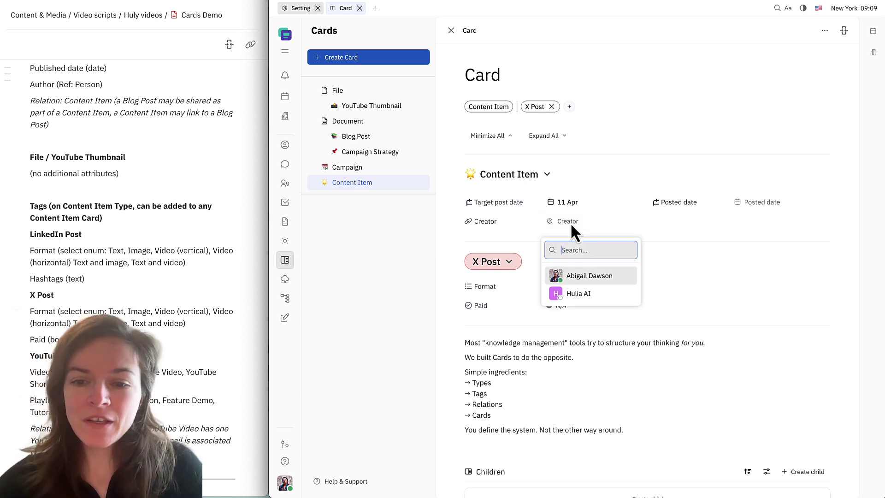
click(611, 275)
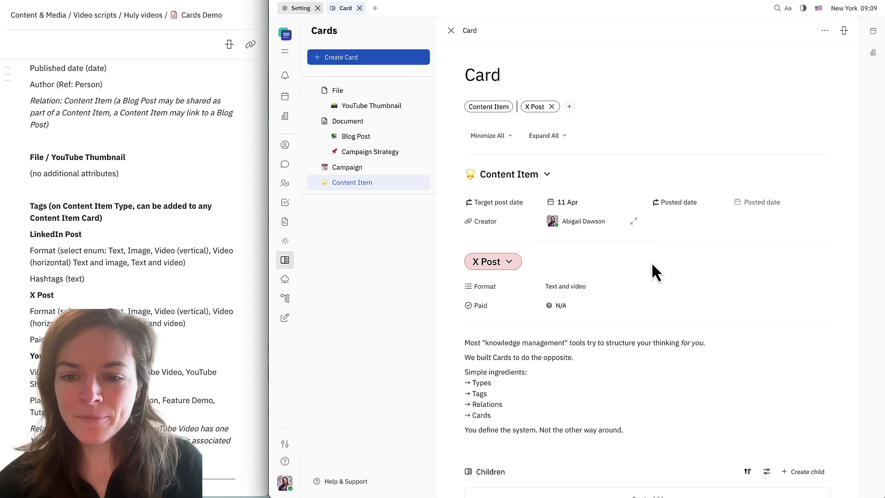
scroll(652, 261, down, 3)
click(571, 212)
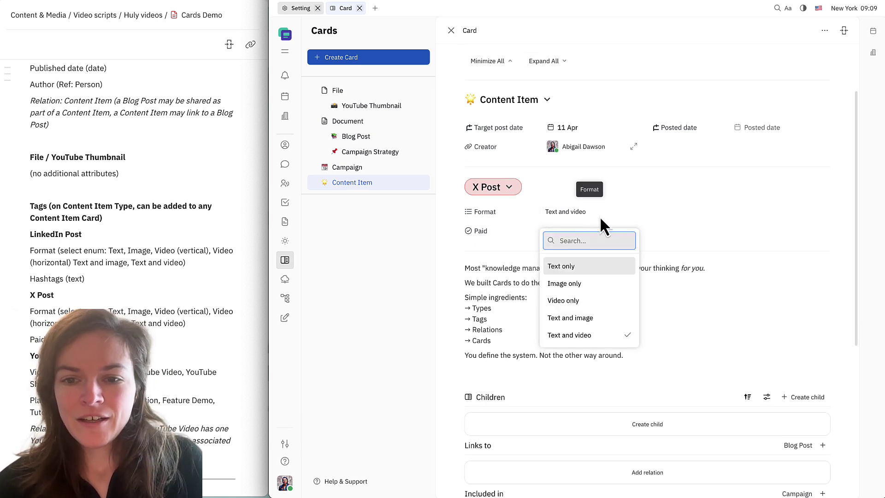
click(590, 319)
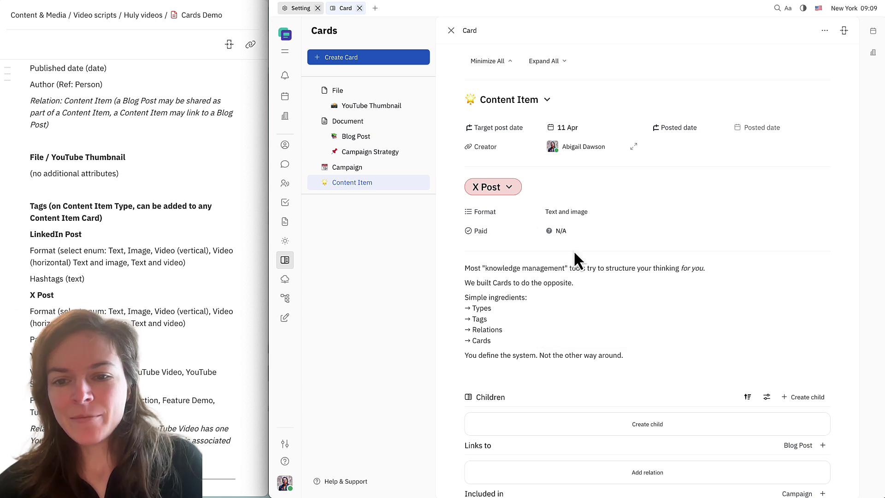
click(670, 307)
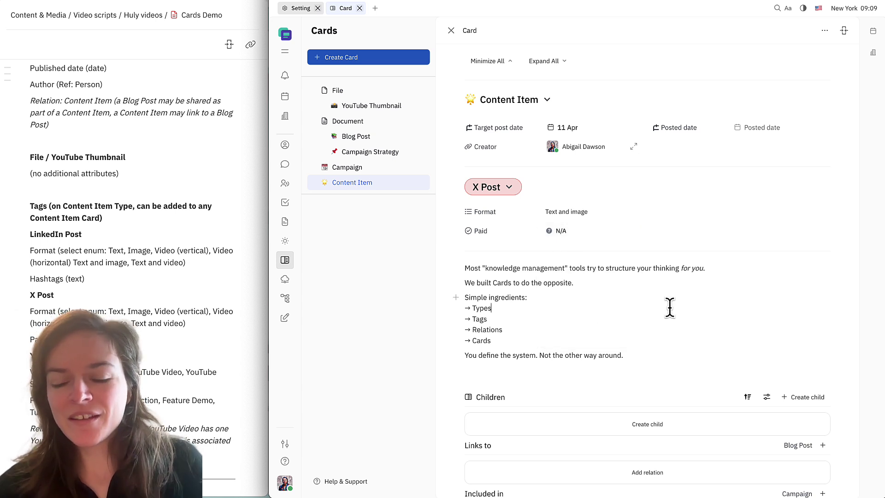
scroll(671, 308, down, 4)
scroll(684, 330, down, 4)
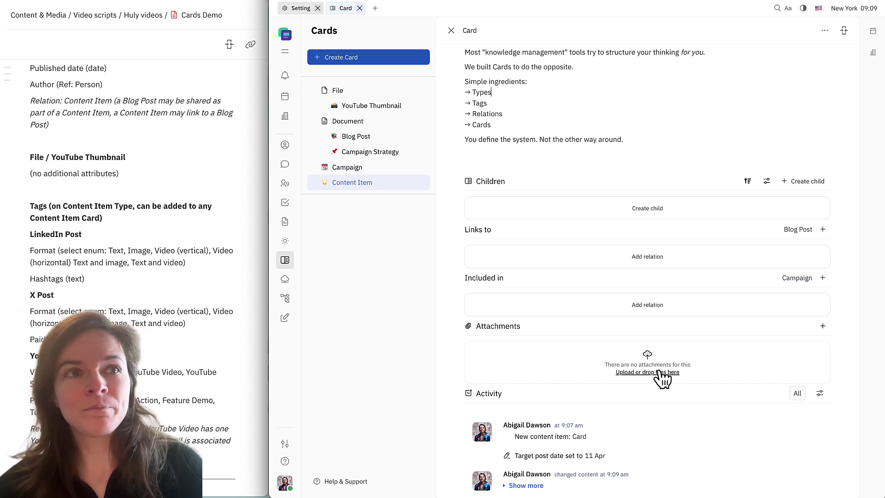
Attach cards.png to the card and include it in Card Release Campaign
drag(662, 378, 626, 364)
click(509, 370)
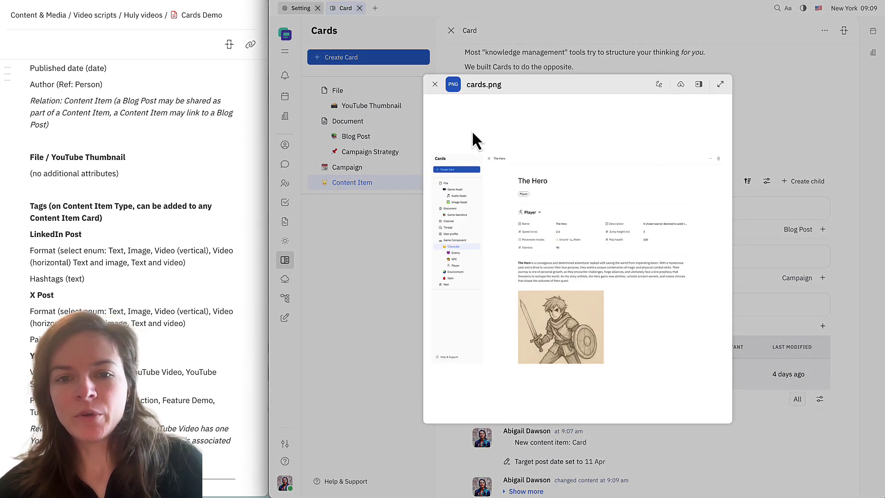
click(435, 84)
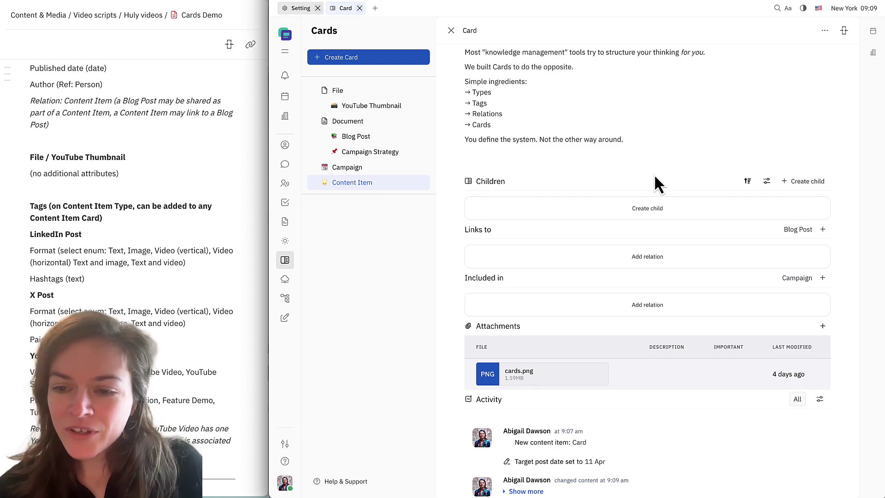
click(648, 306)
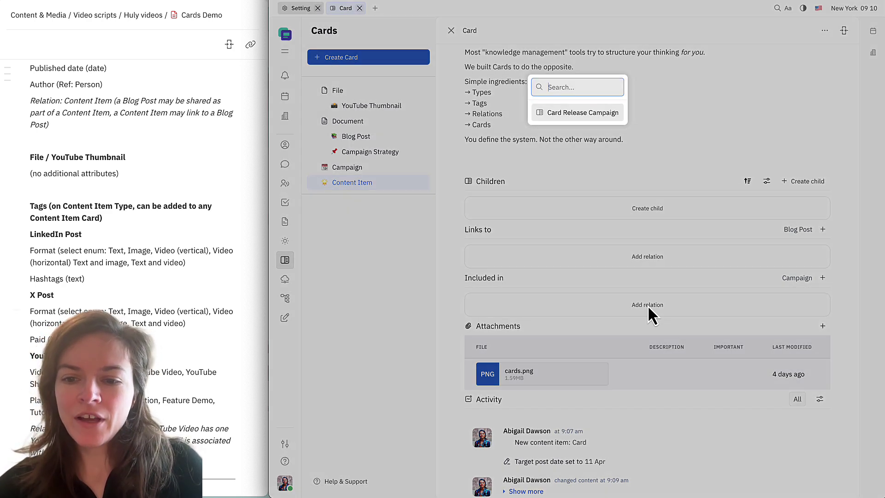
click(574, 114)
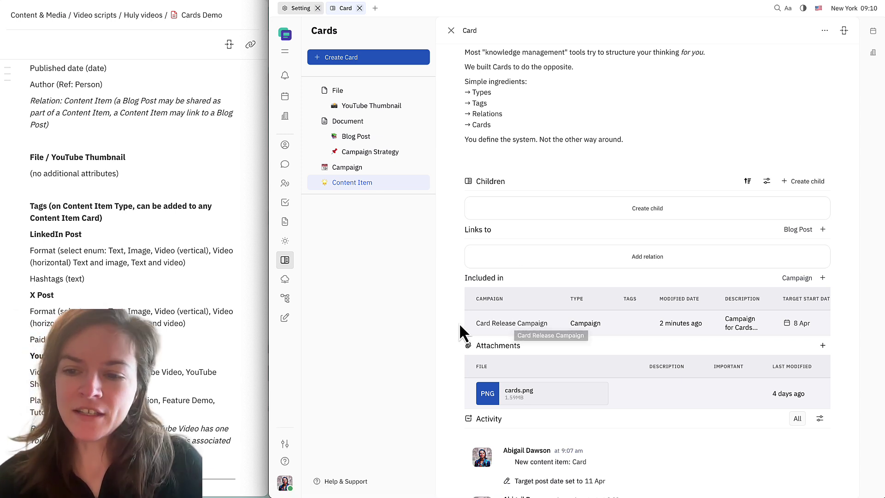
scroll(458, 322, up, 5)
Close the card and open Card Release Campaign from the Campaign list
click(452, 30)
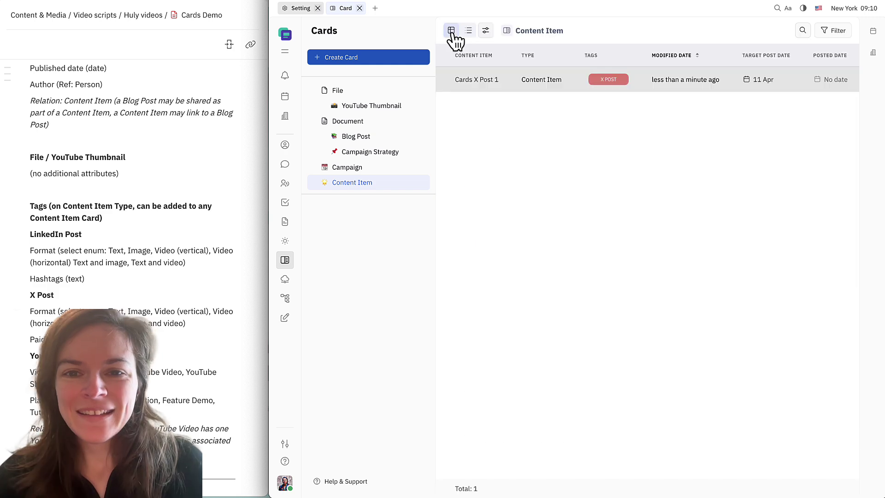
click(358, 170)
click(475, 80)
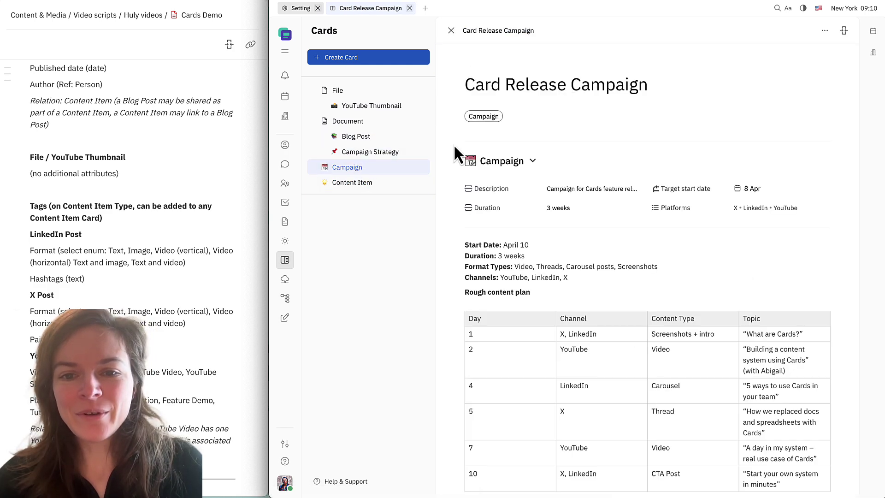
scroll(454, 150, down, 10)
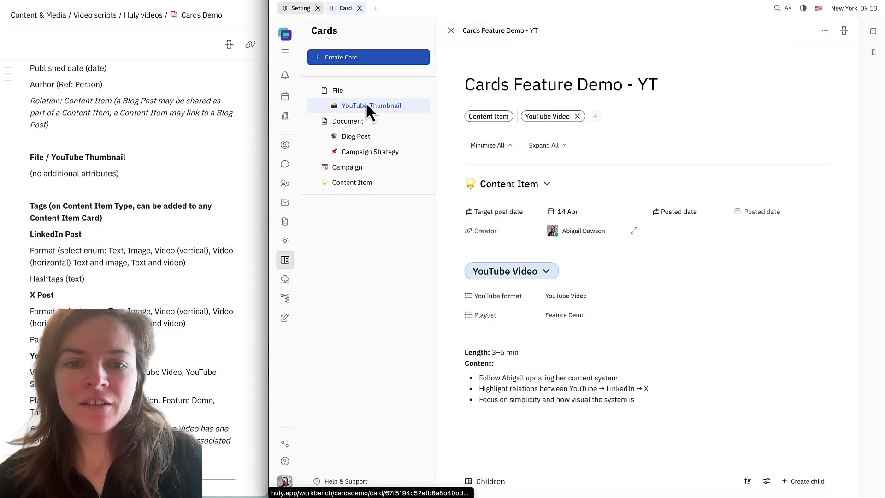
Create a YouTube Thumbnail file card with the pasted title 'Cards Feature Demo - YT Thumbnail'
click(366, 103)
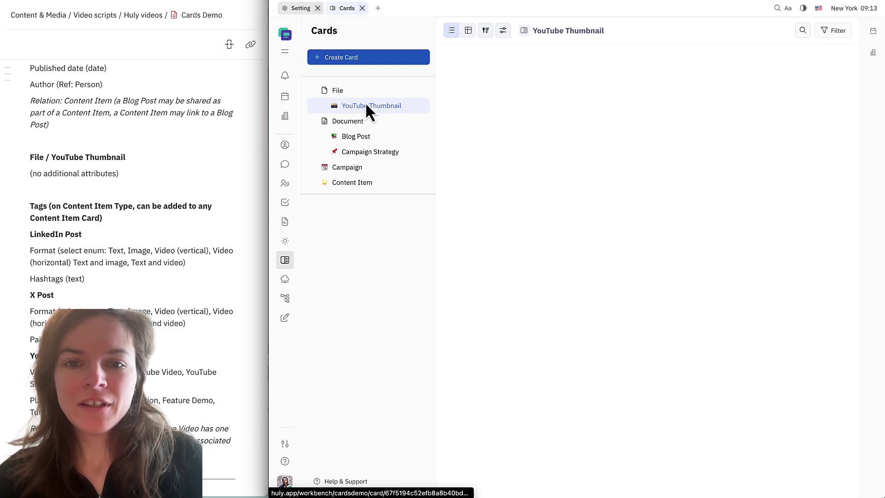
click(373, 61)
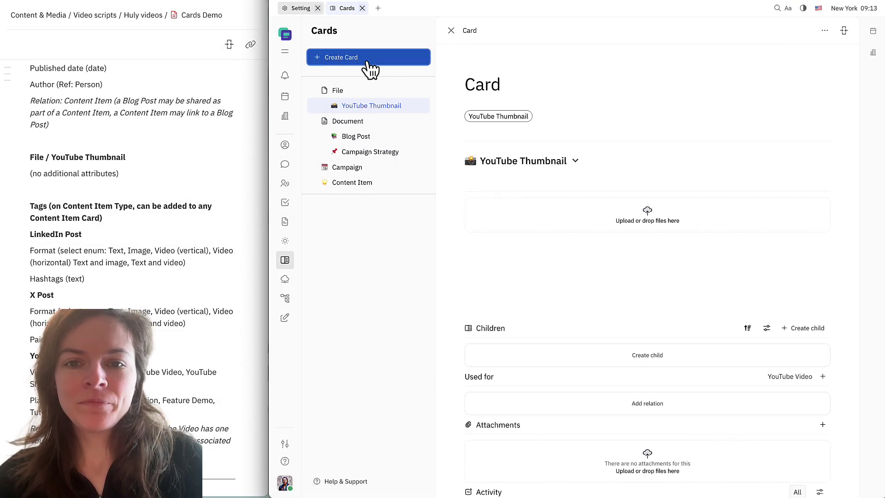
text(Cards Feature Demo - YT Thumbnail)
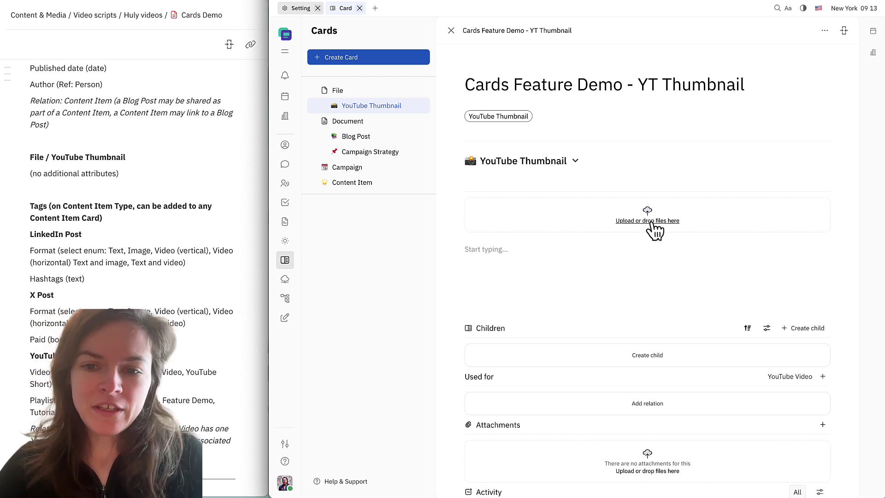
scroll(651, 231, down, 3)
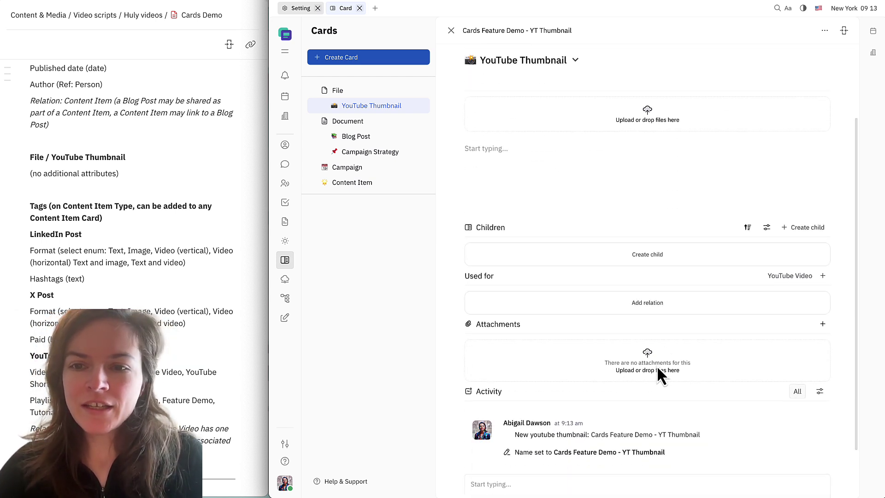
scroll(657, 366, up, 3)
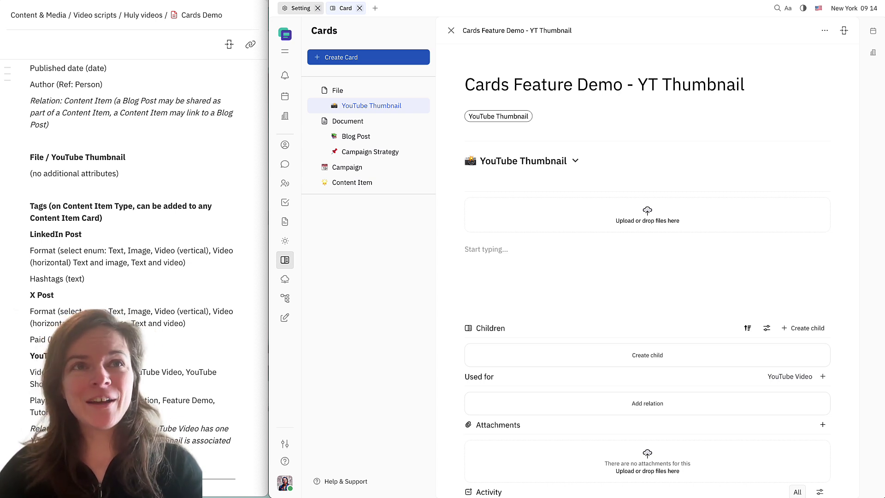
Upload the Beyond the Cloud image and mark it used for the Cards Feature Demo - YT video
drag(692, 92, 646, 218)
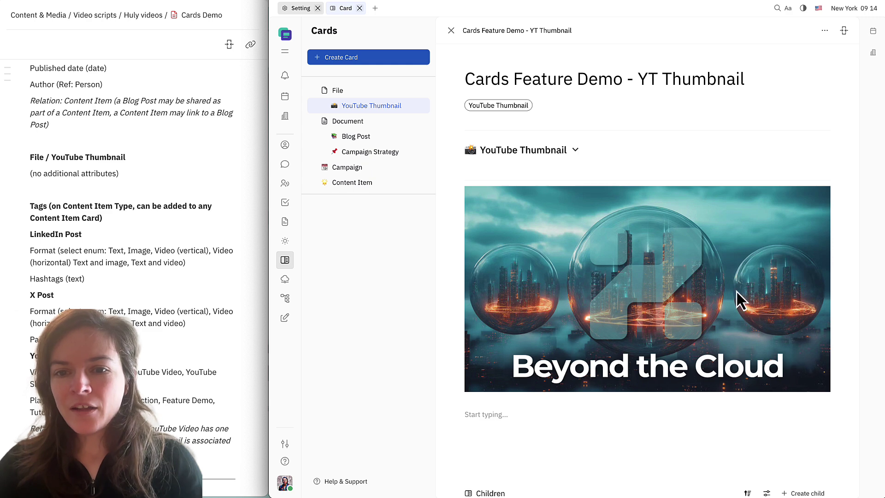
scroll(838, 226, down, 7)
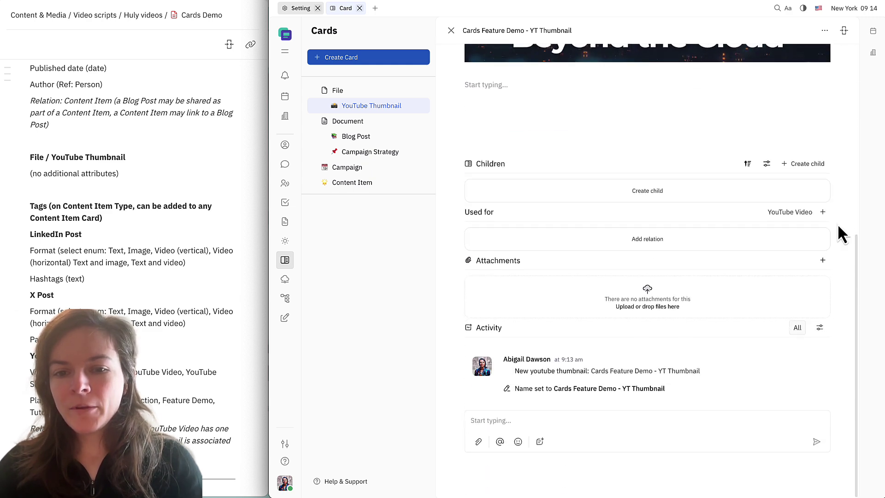
click(650, 242)
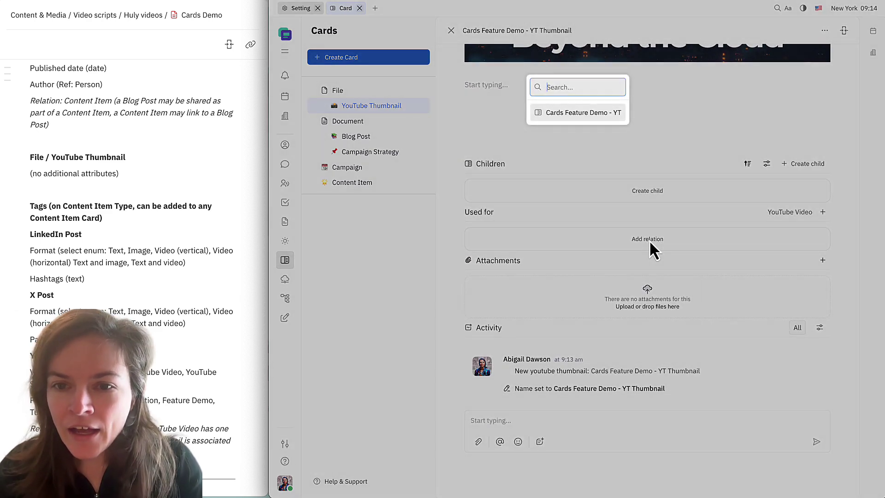
click(591, 113)
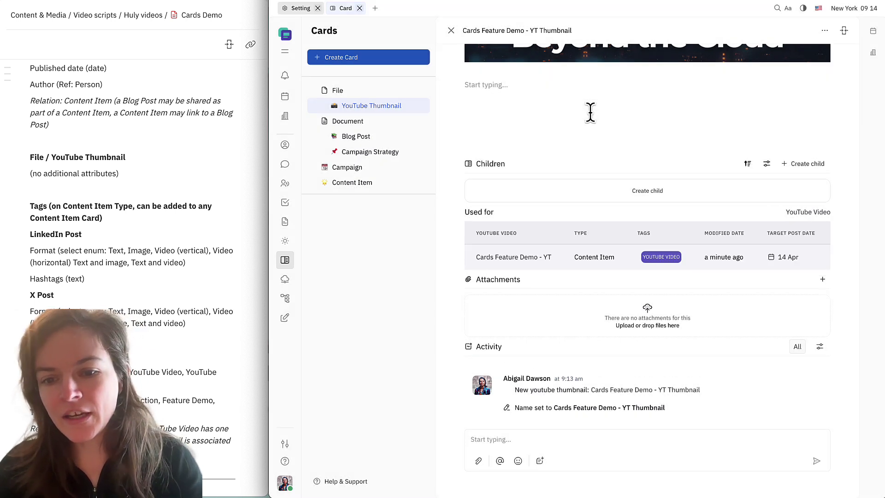